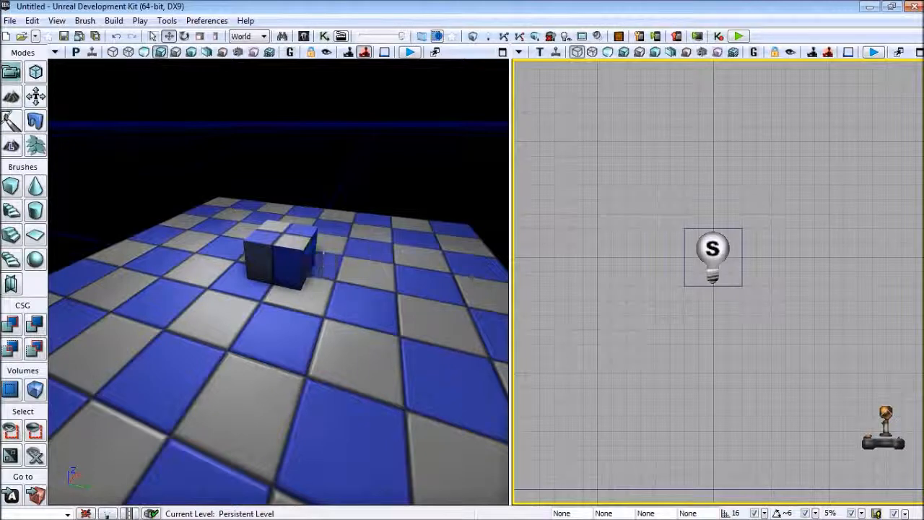
Export the selected cube brush in FBX format as Table in the Tutorial folder.
mouse_move(408, 251)
right_mouse_down()
mouse_move(445, 244)
mouse_move(413, 257)
mouse_move(421, 244)
right_mouse_up()
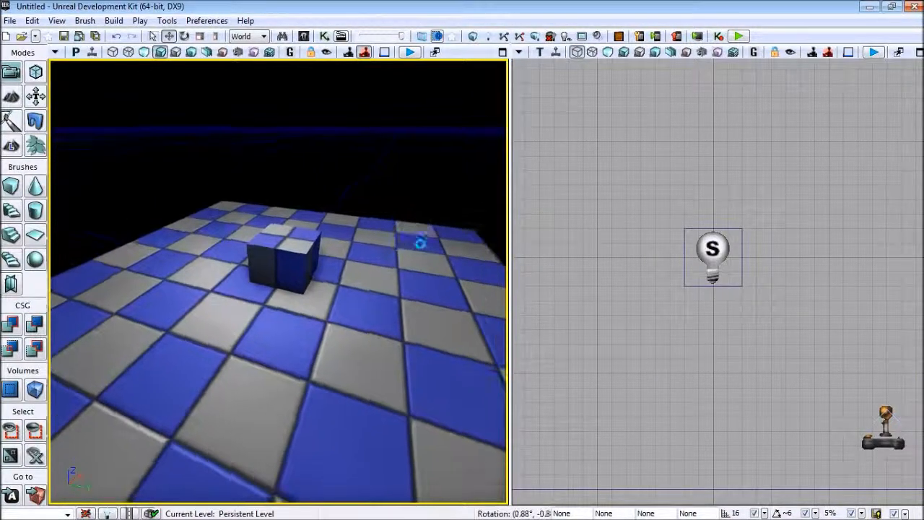
left_click(710, 225)
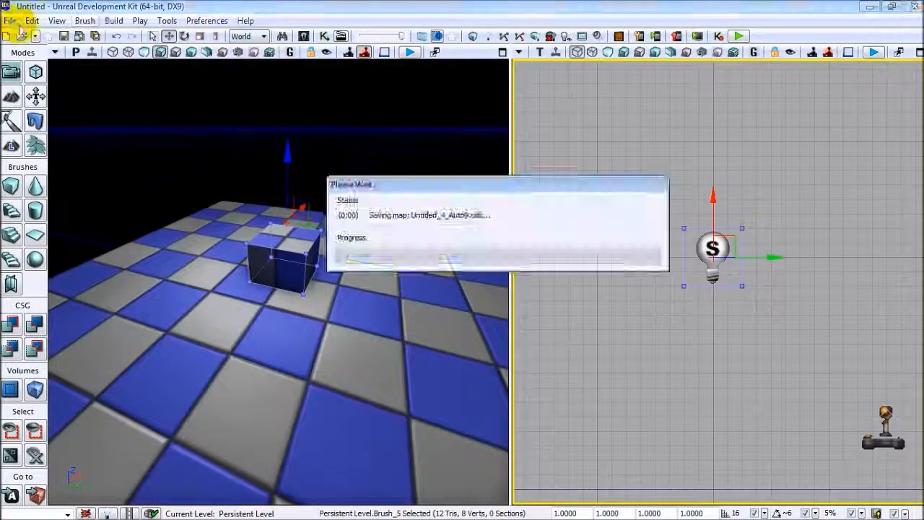
left_click(11, 21)
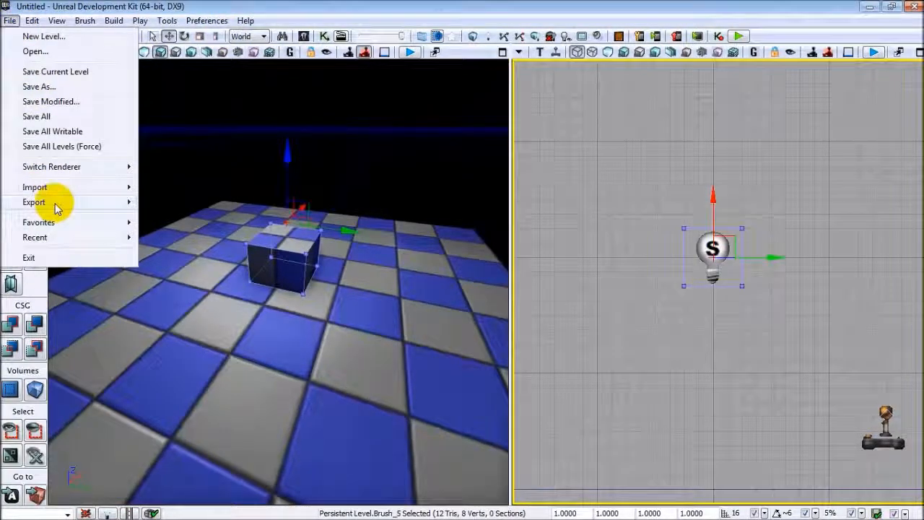
mouse_move(57, 205)
left_click(148, 217)
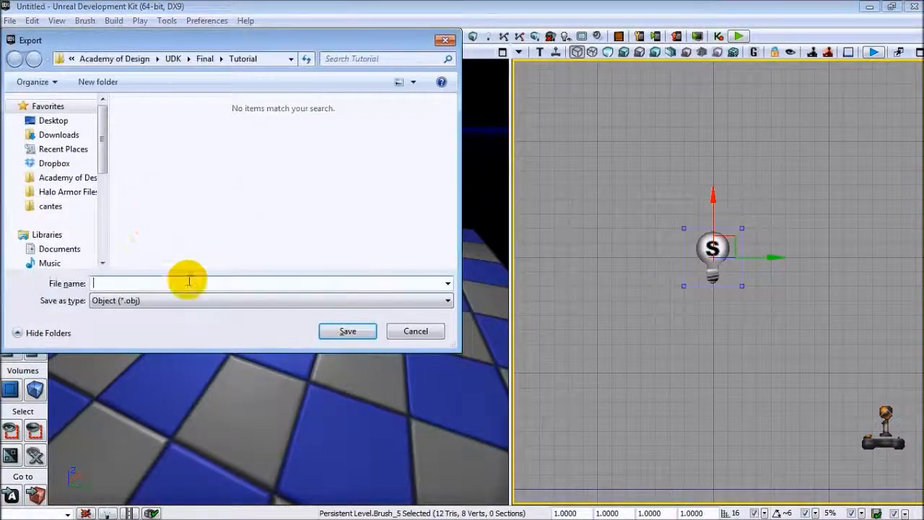
left_click(176, 301)
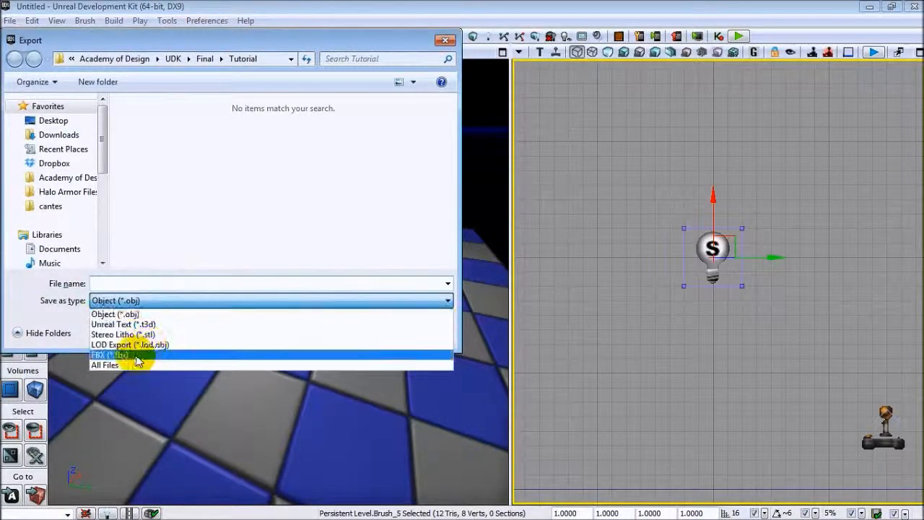
left_click(144, 353)
left_click(144, 283)
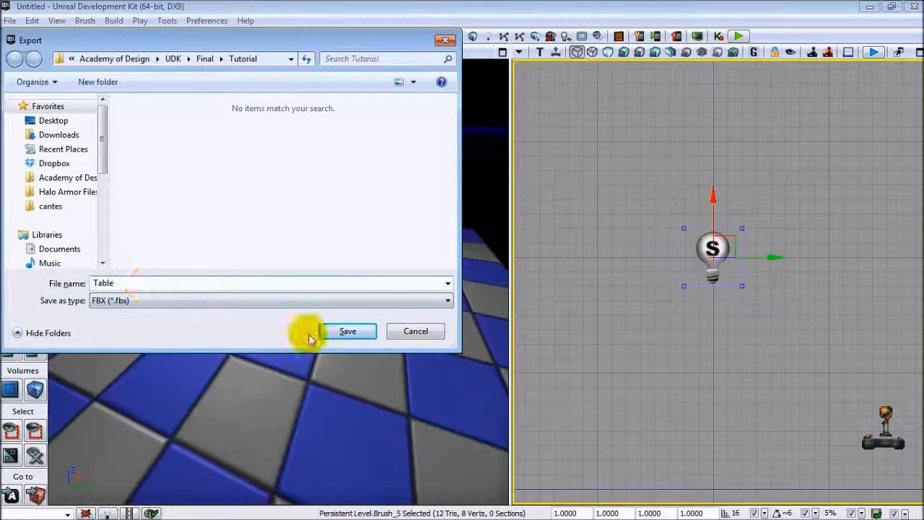
left_click(335, 331)
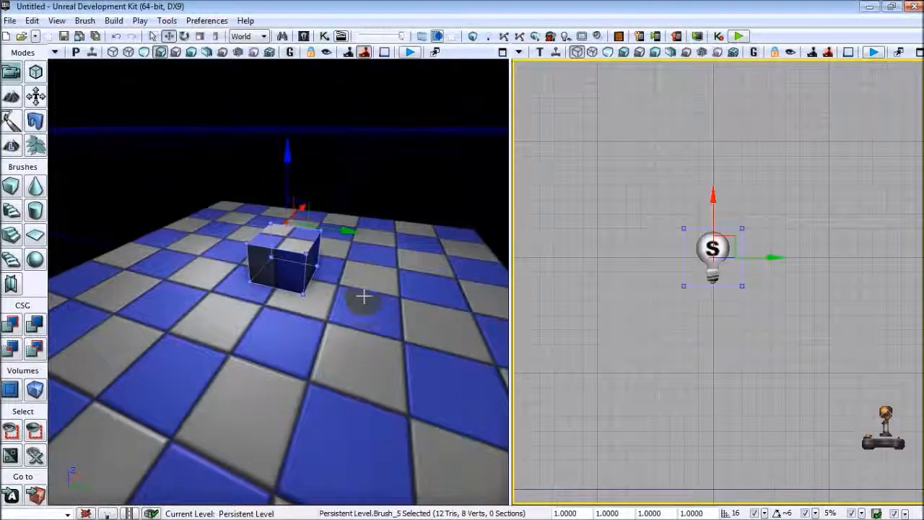
Switch to 3ds Max and choose the Table FBX file from the Tutorial folder for import.
left_click(363, 296)
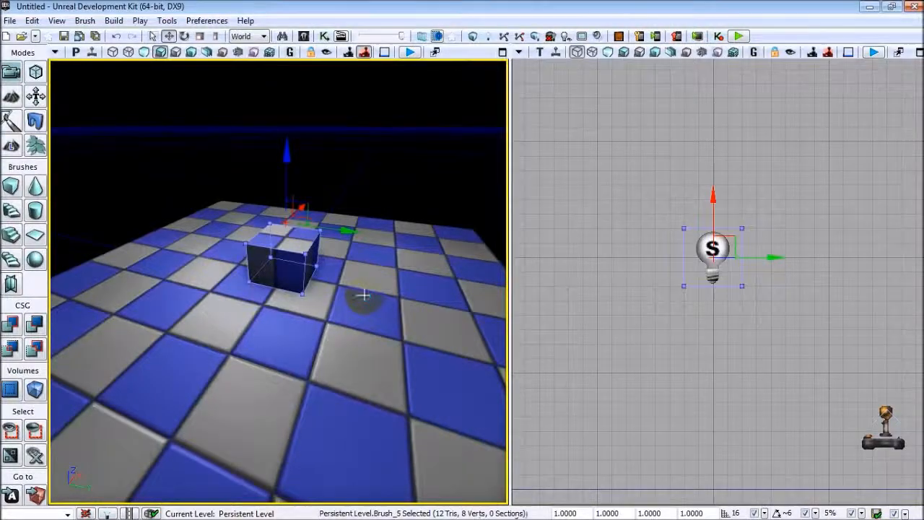
right_click(364, 295)
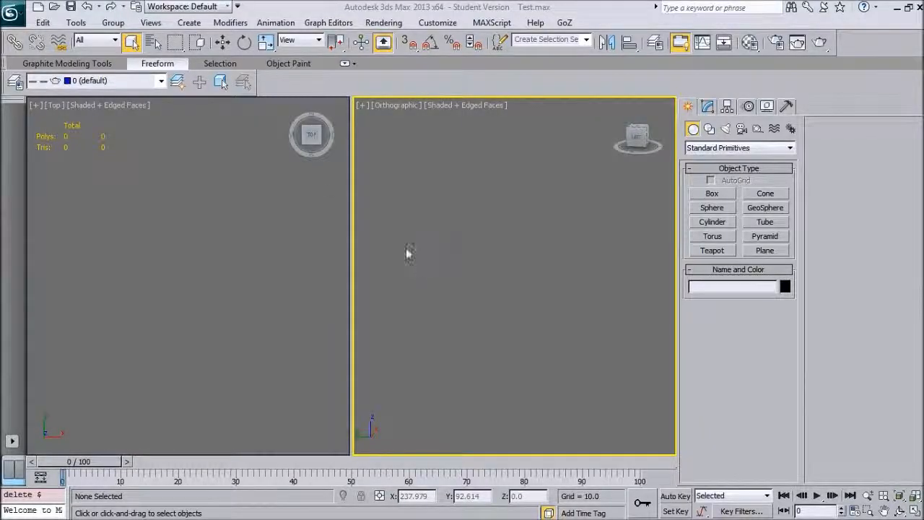
left_click(12, 13)
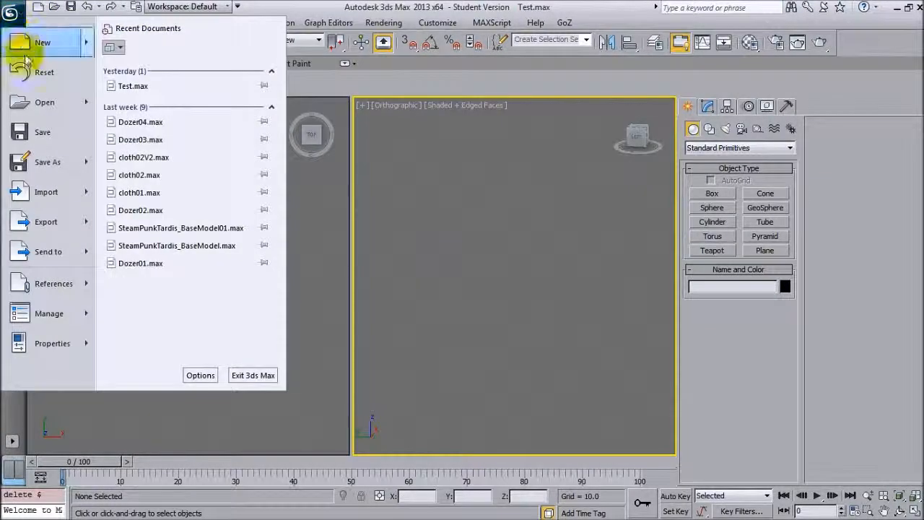
left_click(45, 191)
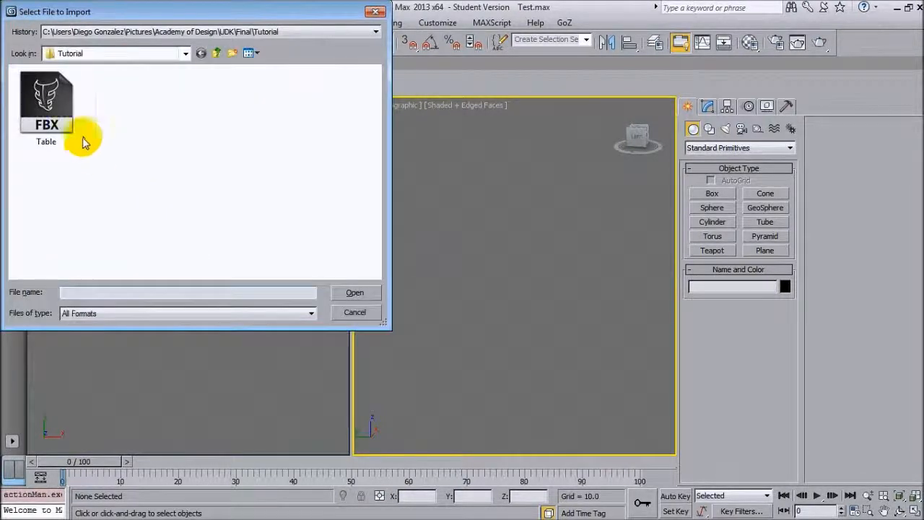
left_click(51, 116)
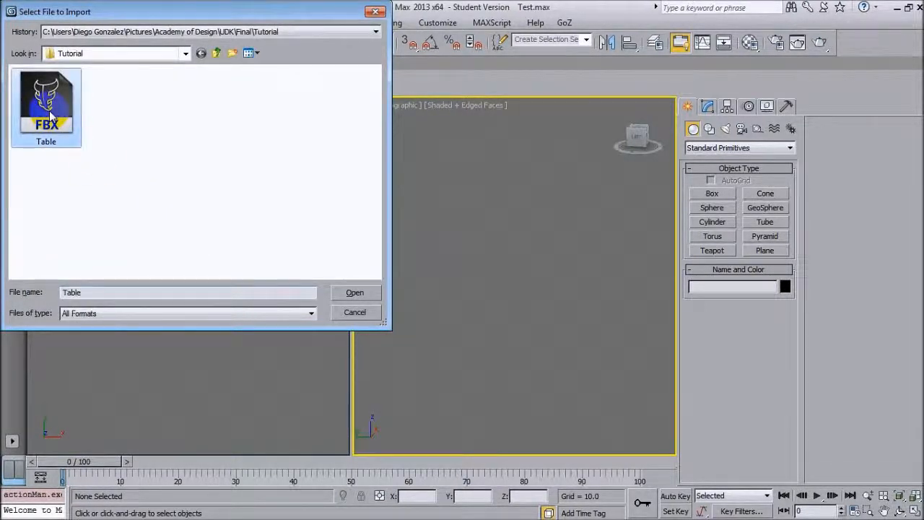
left_click(353, 292)
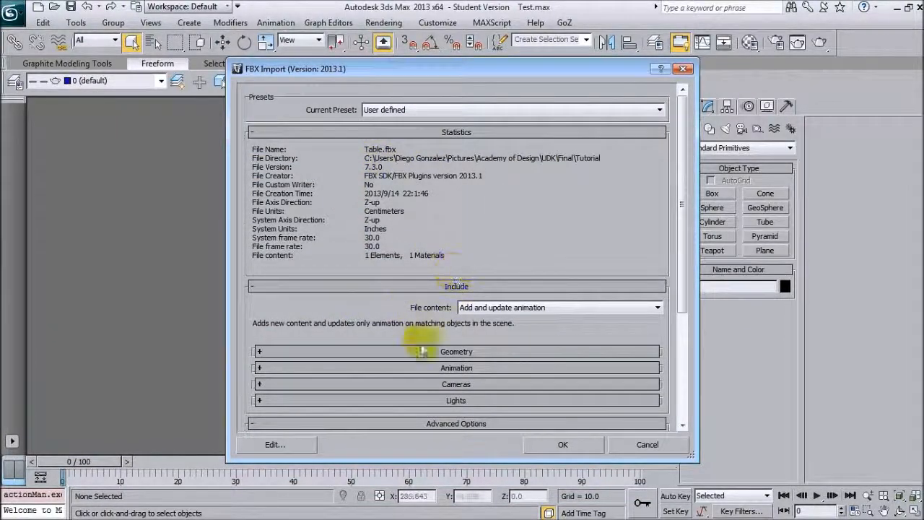
Import the FBX with automatic units turned off and file units converted to Centimeters.
left_click(454, 287)
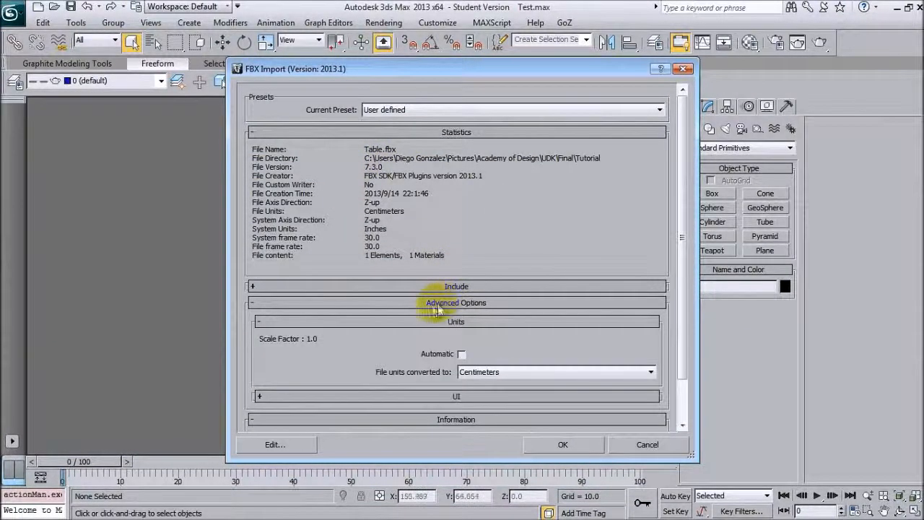
left_click(460, 353)
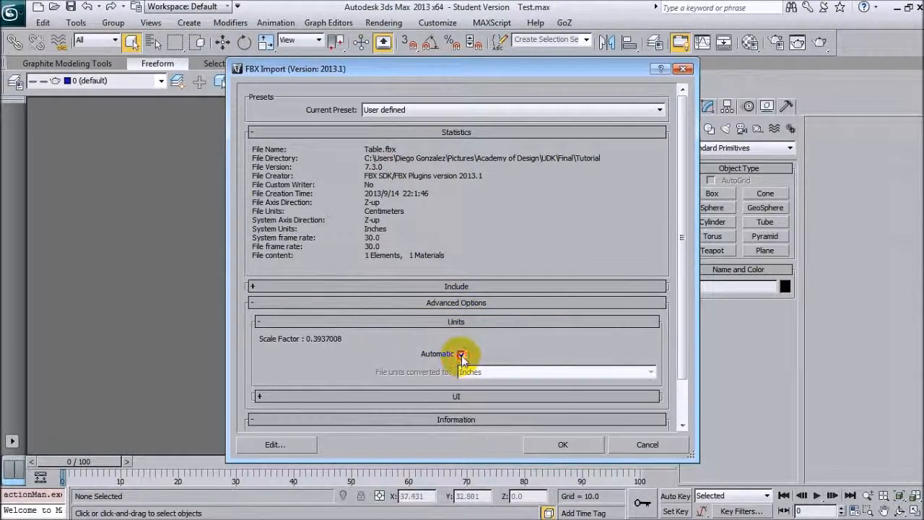
left_click(461, 354)
left_click(470, 372)
left_click(474, 392)
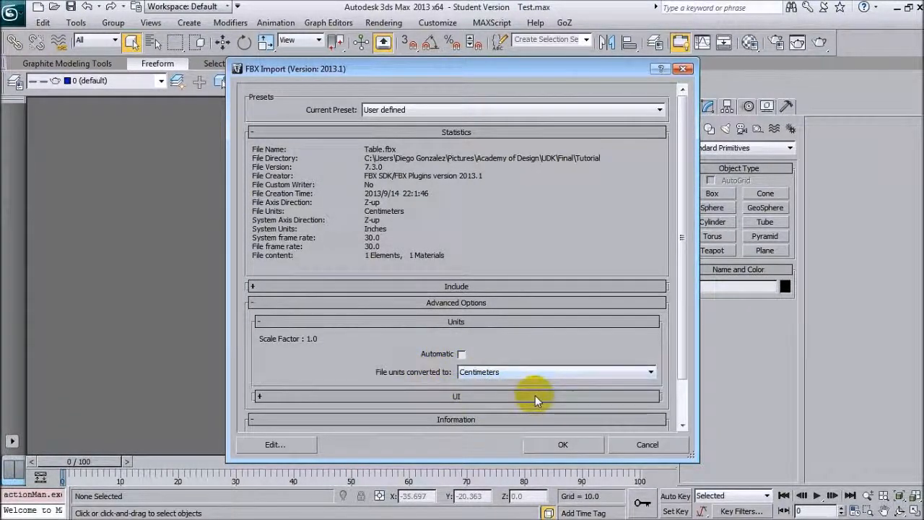
left_click(564, 445)
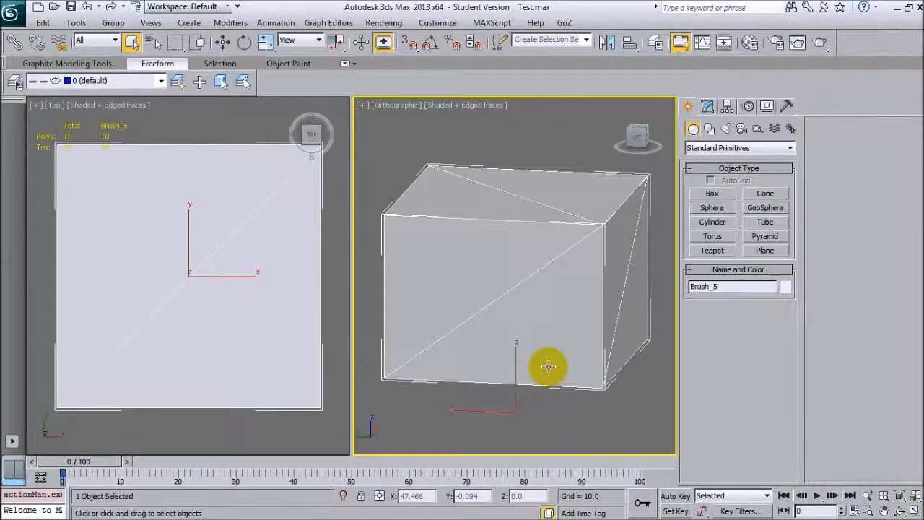
Delete the imported reference cube surrounding the table model.
mouse_move(544, 308)
middle_mouse_down()
mouse_move(528, 320)
mouse_move(558, 309)
mouse_move(563, 324)
mouse_move(520, 262)
mouse_move(513, 230)
mouse_move(495, 268)
mouse_move(470, 260)
mouse_move(506, 303)
mouse_move(504, 344)
mouse_move(503, 262)
mouse_move(509, 305)
mouse_move(470, 330)
mouse_move(413, 292)
mouse_move(504, 264)
mouse_move(450, 340)
mouse_move(506, 320)
mouse_move(524, 324)
mouse_move(485, 313)
mouse_move(502, 319)
mouse_move(476, 317)
mouse_move(532, 336)
mouse_move(584, 320)
mouse_move(576, 336)
mouse_move(532, 330)
middle_mouse_up()
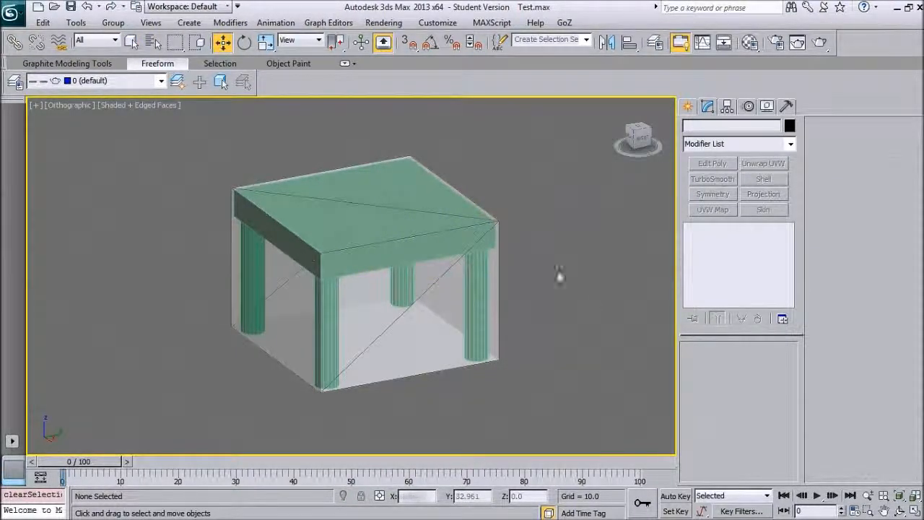
left_click(435, 276)
key("Delete")
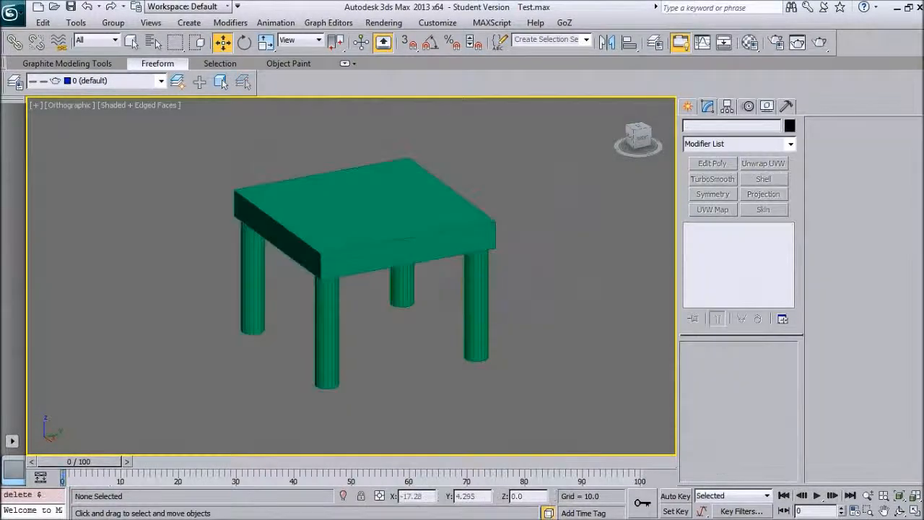
Name the green table model Table and deselect it.
left_click(452, 248)
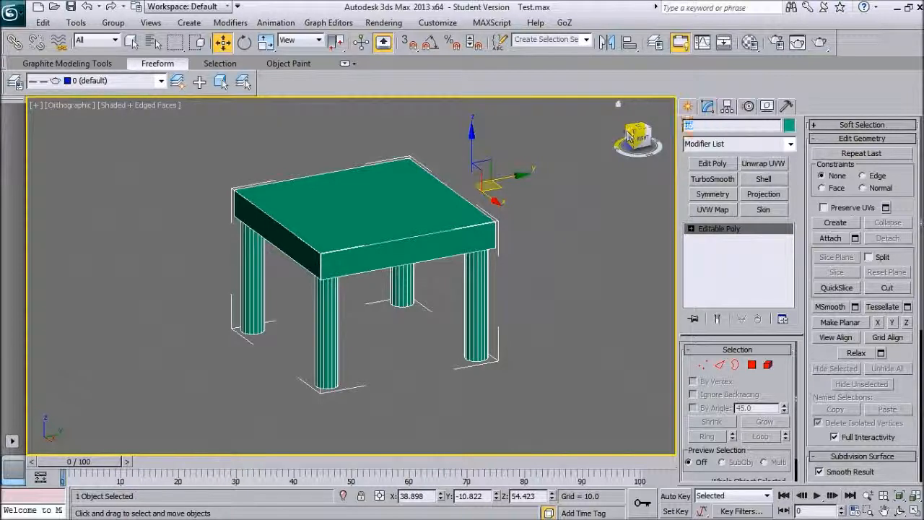
type("Table")
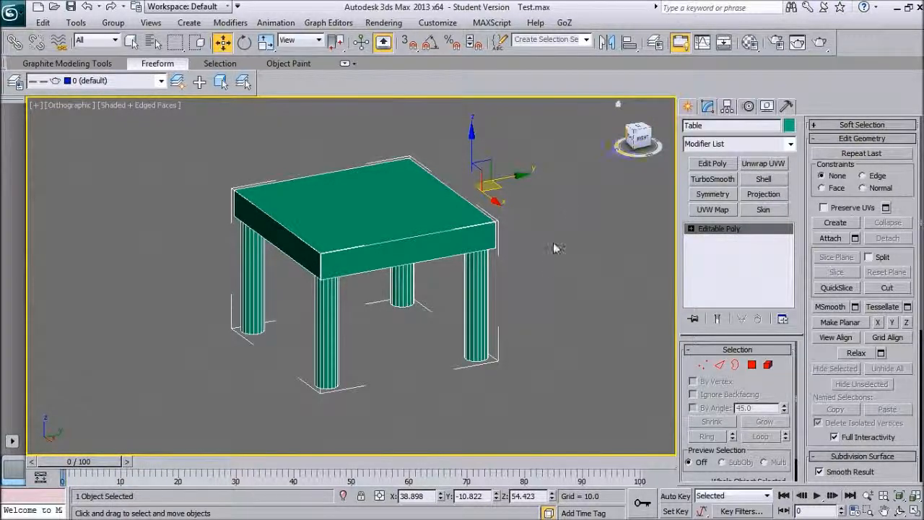
left_click(557, 246)
Create a low box with a base of about 62 by 58 spanning the table's four legs.
left_click(688, 106)
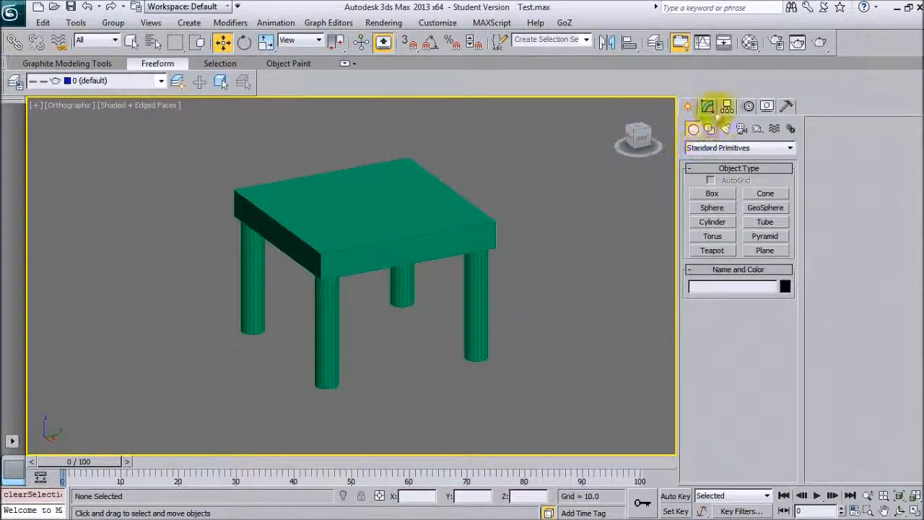
left_click(711, 193)
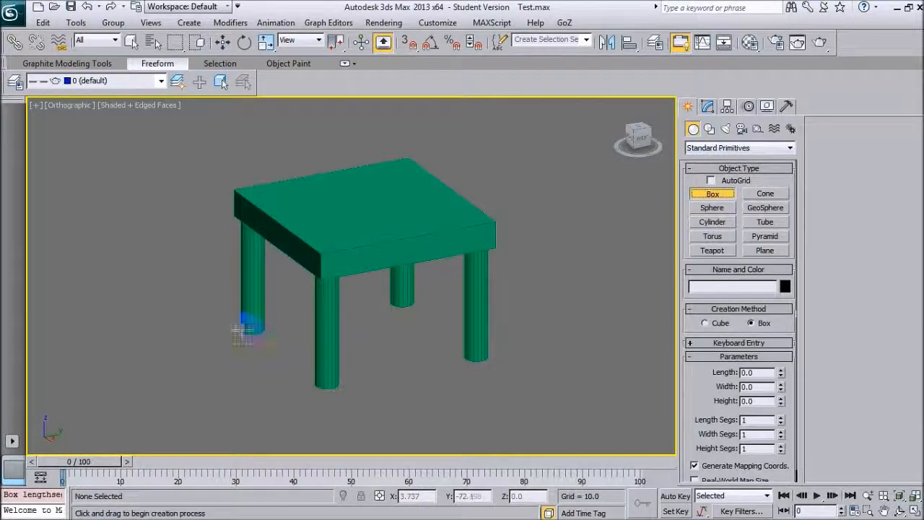
left_click_drag(242, 330, 494, 356)
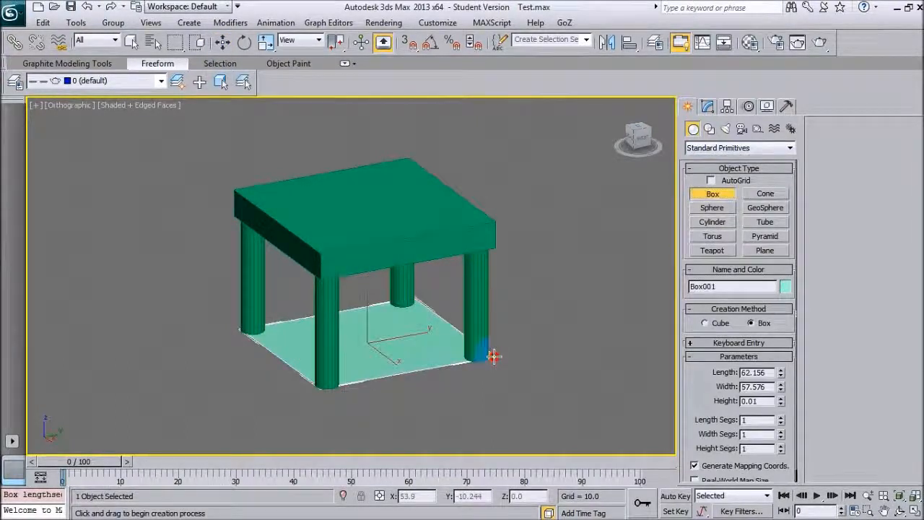
left_click(412, 327)
Move the new box up and across so it overlaps the tabletop.
key("w")
left_click(649, 141)
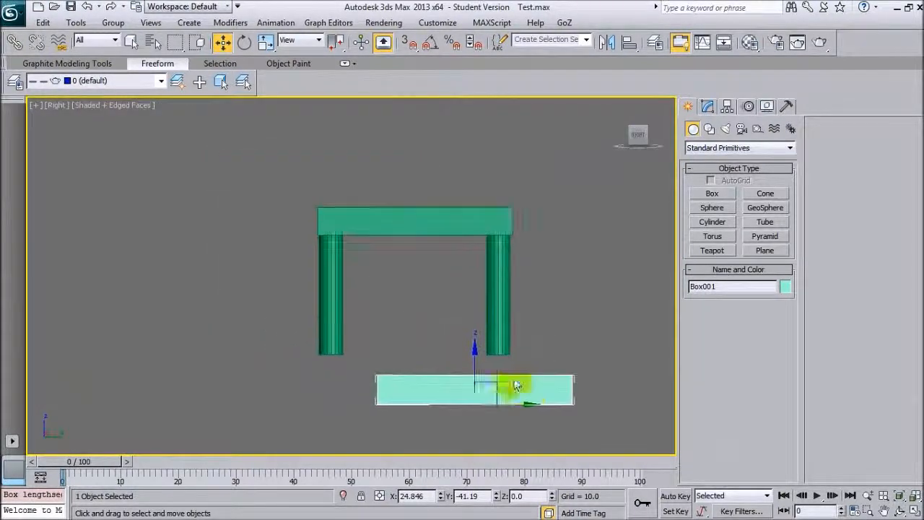
left_click_drag(496, 384, 433, 219)
middle_click_drag(473, 248, 550, 250, "alt")
left_click_drag(475, 241, 582, 241)
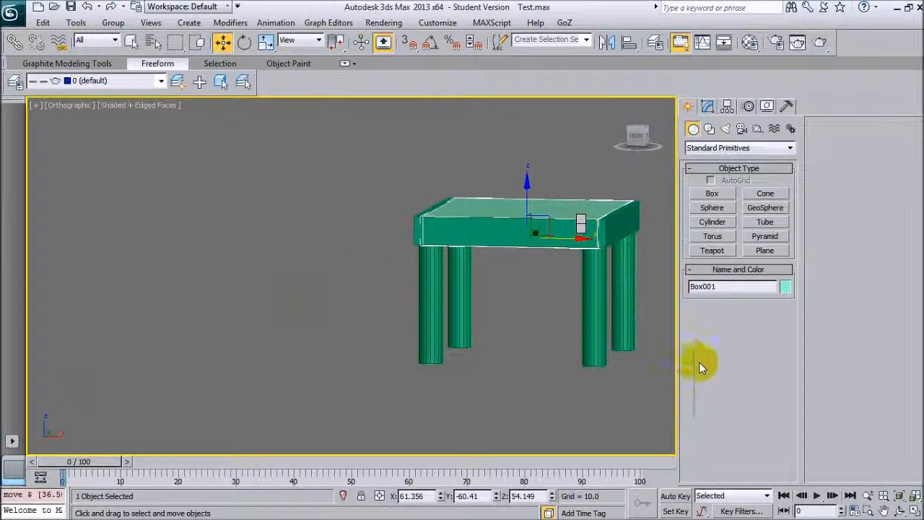
Convert the box to an Editable Poly and move the vertices at both ends out to the tabletop's edges.
key("1")
middle_click_drag(608, 309, 603, 310)
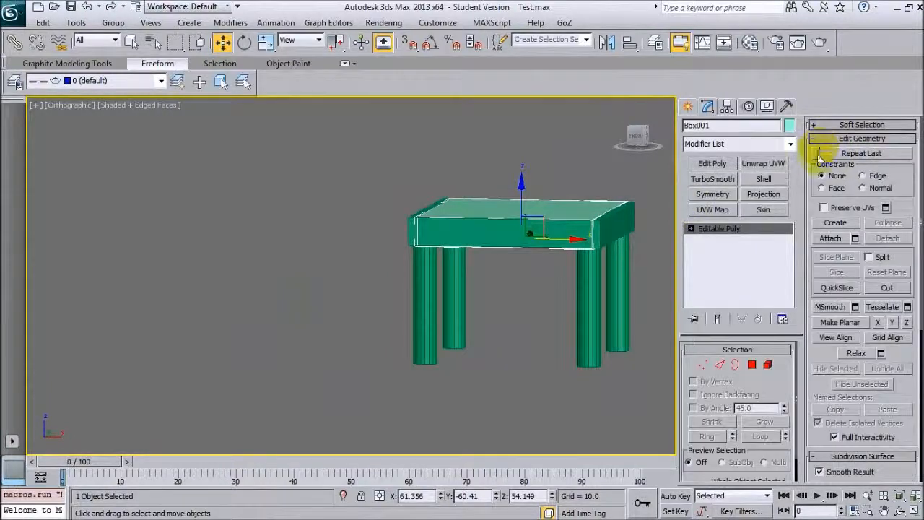
left_click(703, 364)
left_click_drag(579, 197, 645, 272)
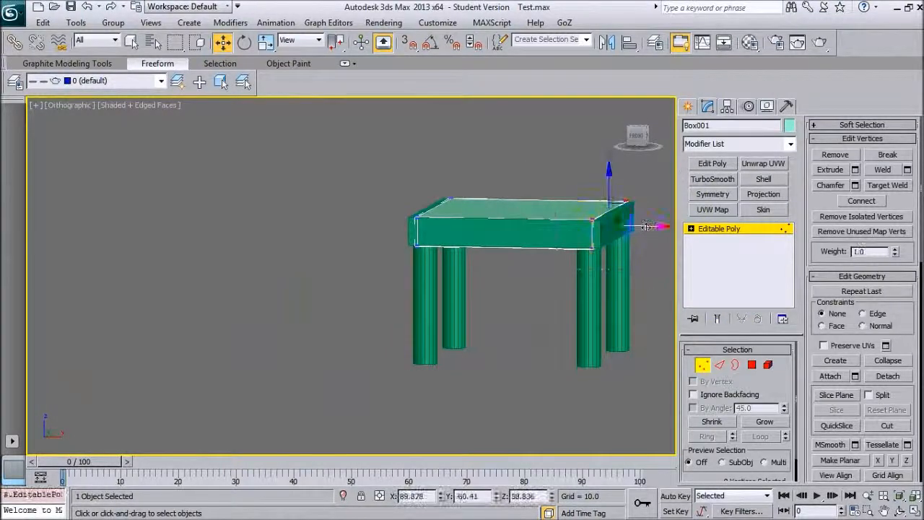
left_click_drag(398, 286, 460, 186)
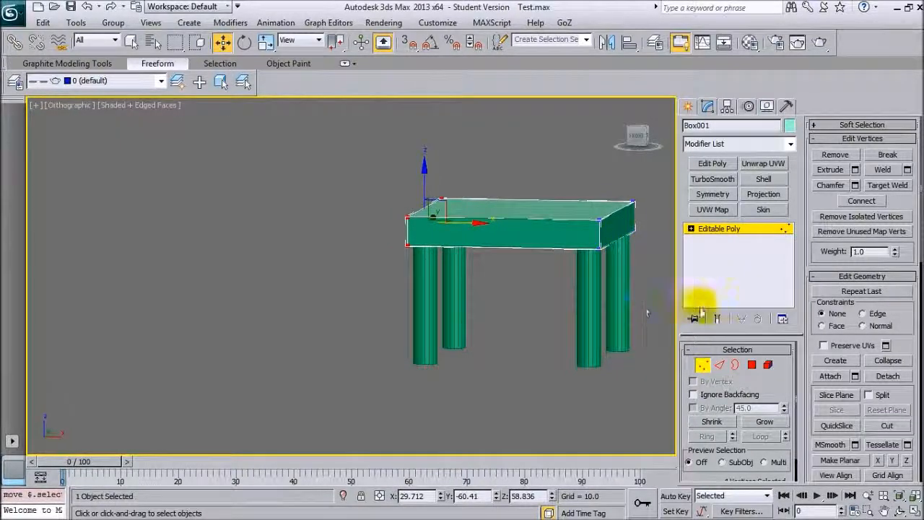
Lower the box's bottom vertices by about 38 units so the box encloses the table down to its feet.
left_click(720, 364)
left_click(546, 250)
middle_click_drag(546, 249, 401, 251)
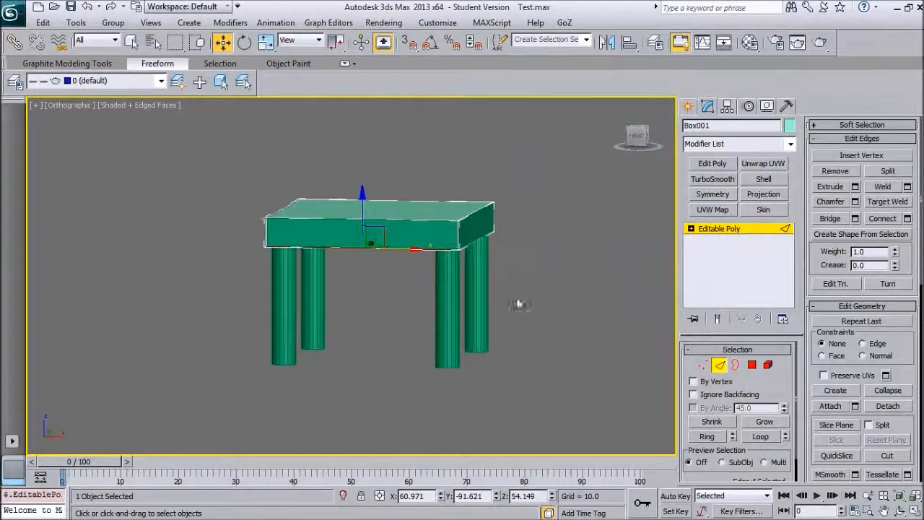
left_click(702, 364)
left_click(639, 137)
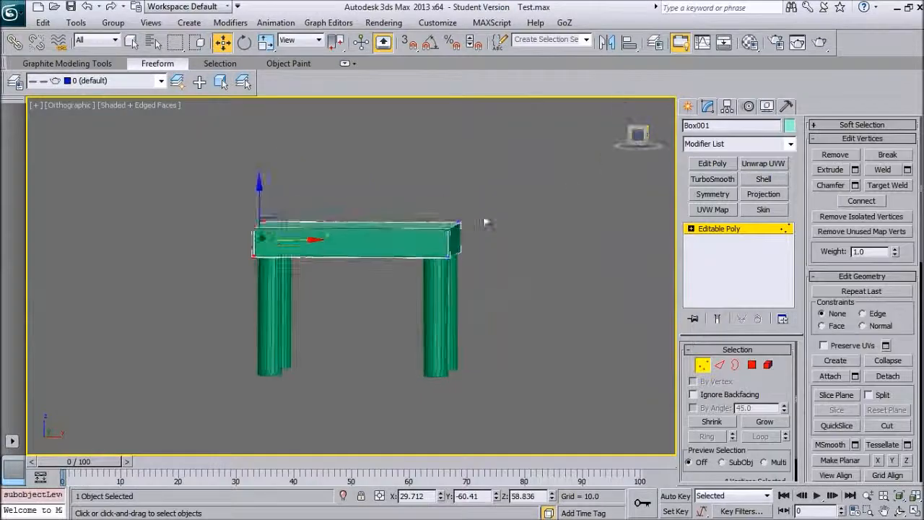
left_click_drag(470, 289, 239, 254)
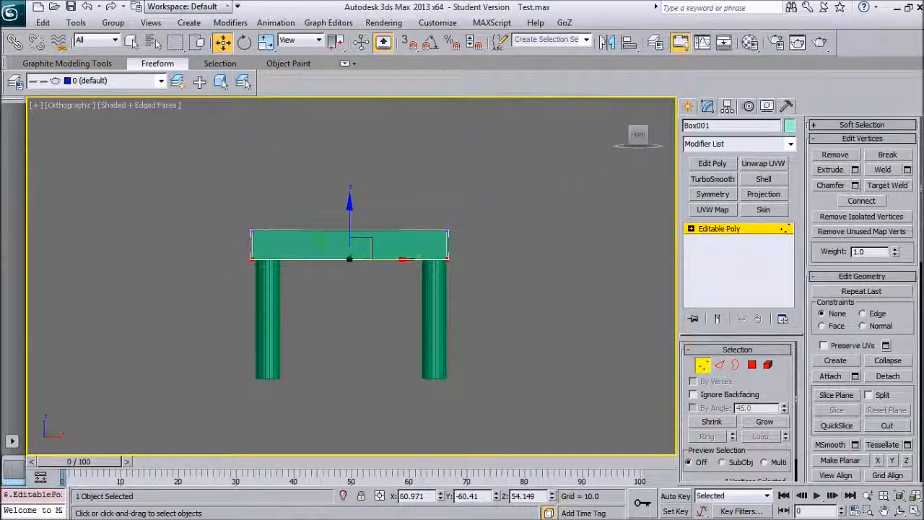
left_click_drag(350, 203, 347, 330)
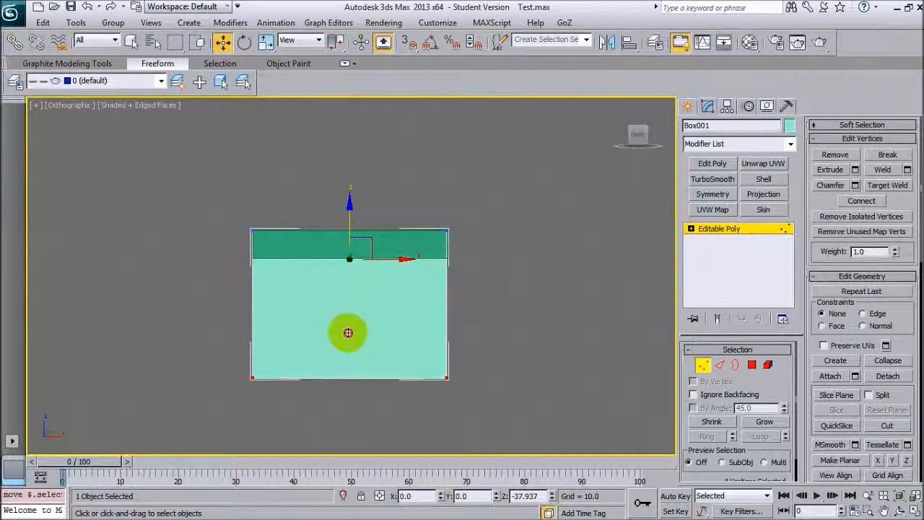
middle_click_drag(346, 330, 617, 277, "alt")
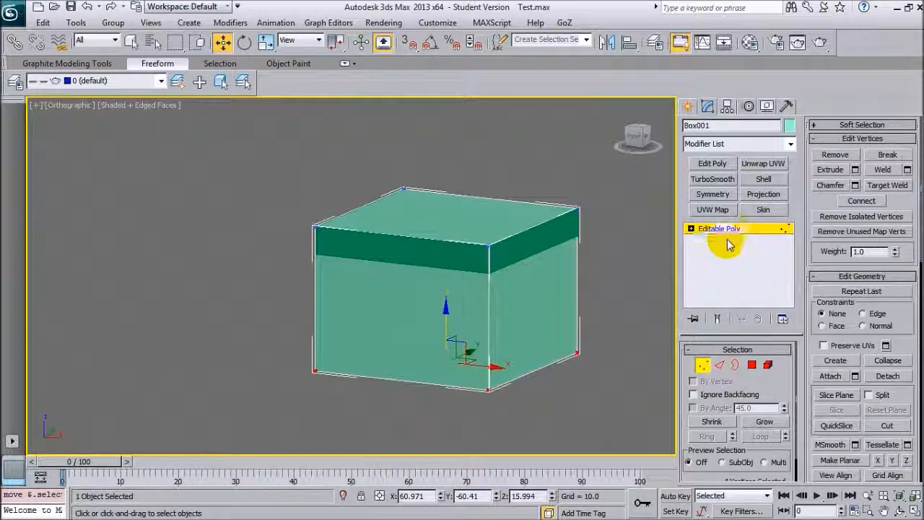
Leave vertex editing on the enclosing box and rename it UCX_Table.
left_click(722, 228)
left_click(697, 125)
left_click_drag(698, 125, 628, 131)
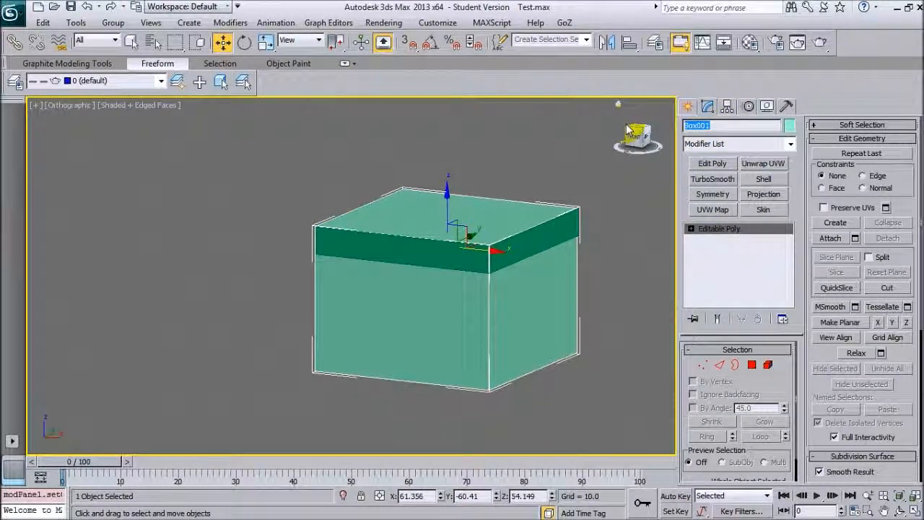
key("BackSpace")
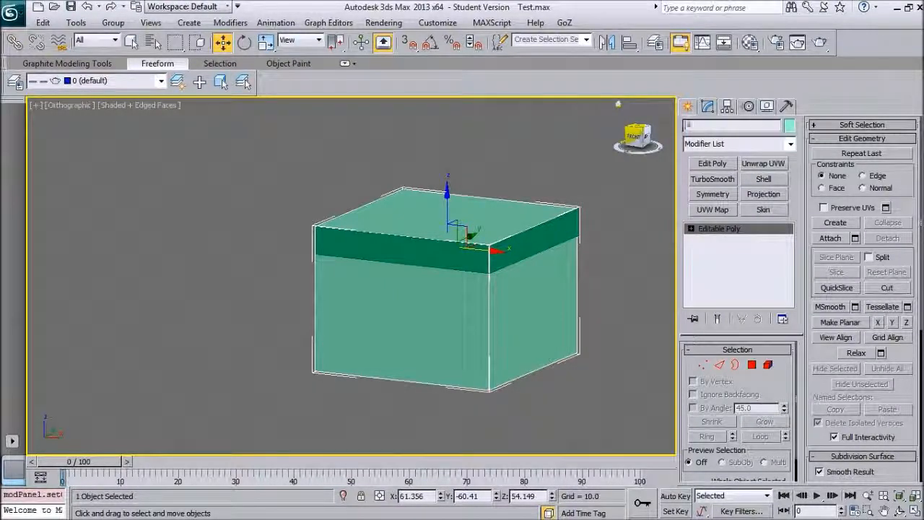
type("UCX_Table")
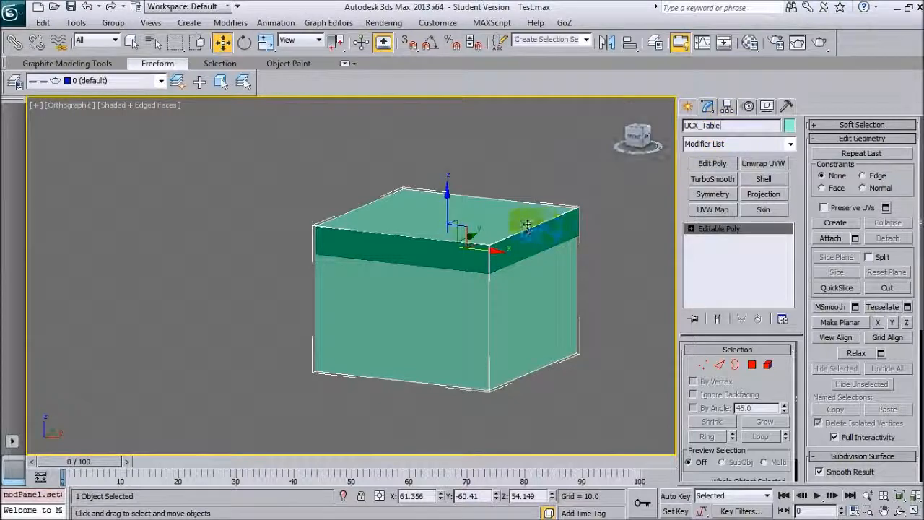
Export the table and the UCX_Table box together as an FBX file named TableUDK in the Tutorial folder.
left_click(531, 229)
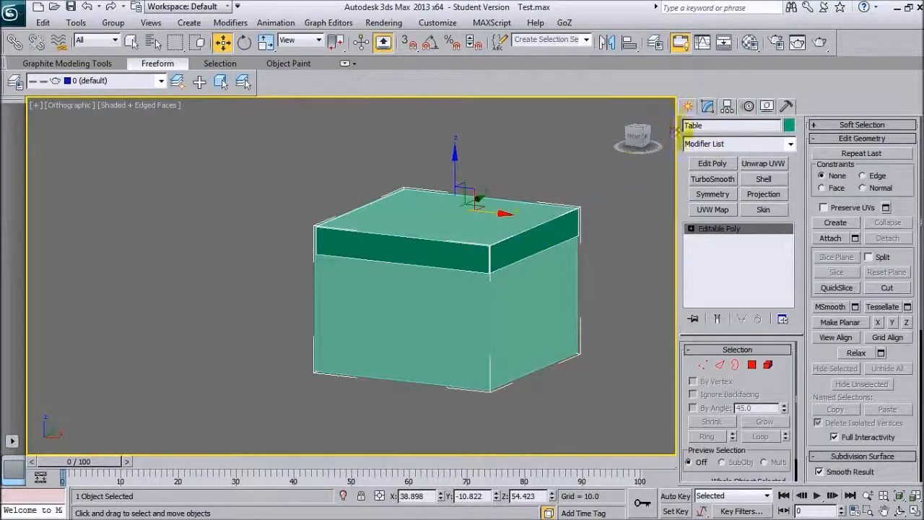
middle_click_drag(560, 238, 499, 224)
middle_click_drag(533, 296, 491, 295)
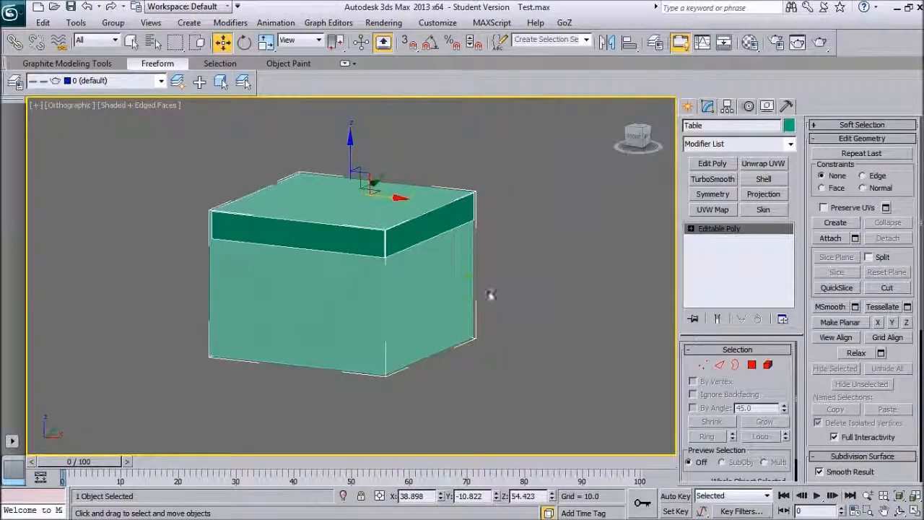
left_click(305, 202, "ctrl")
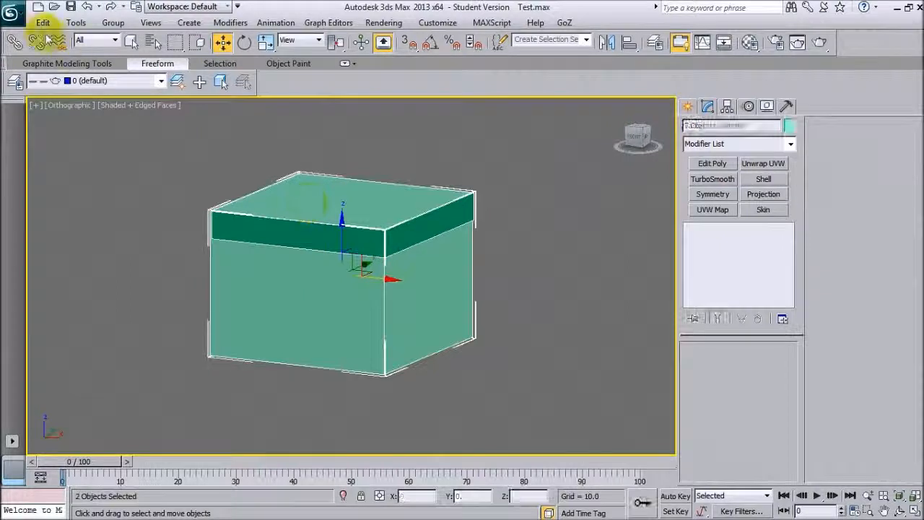
left_click(14, 16)
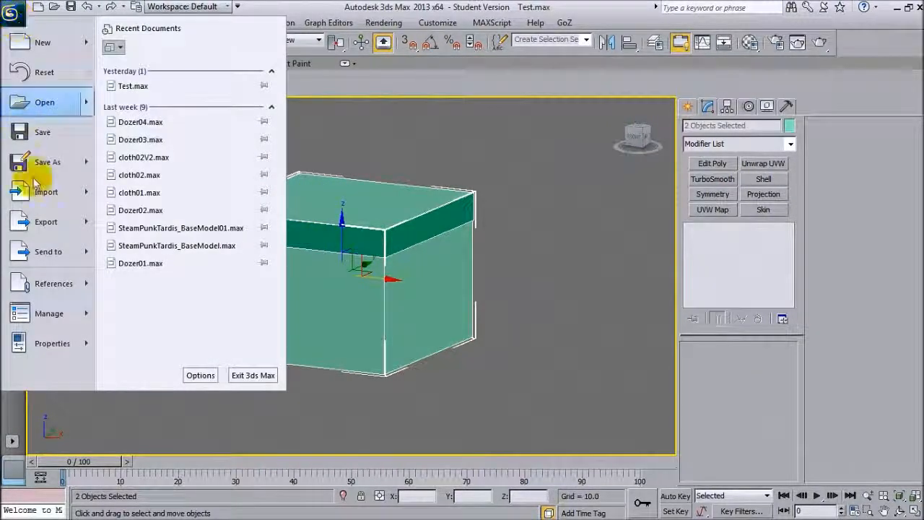
left_click(45, 223)
left_click(150, 117)
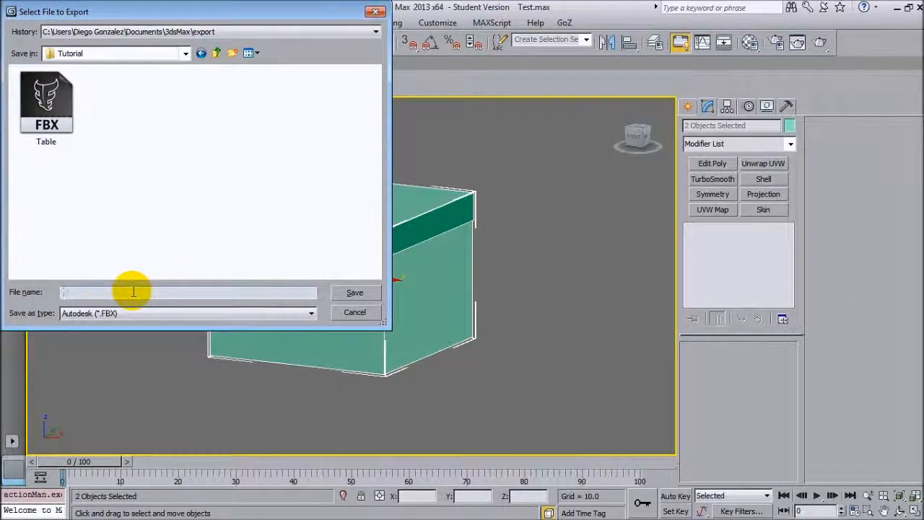
type("T")
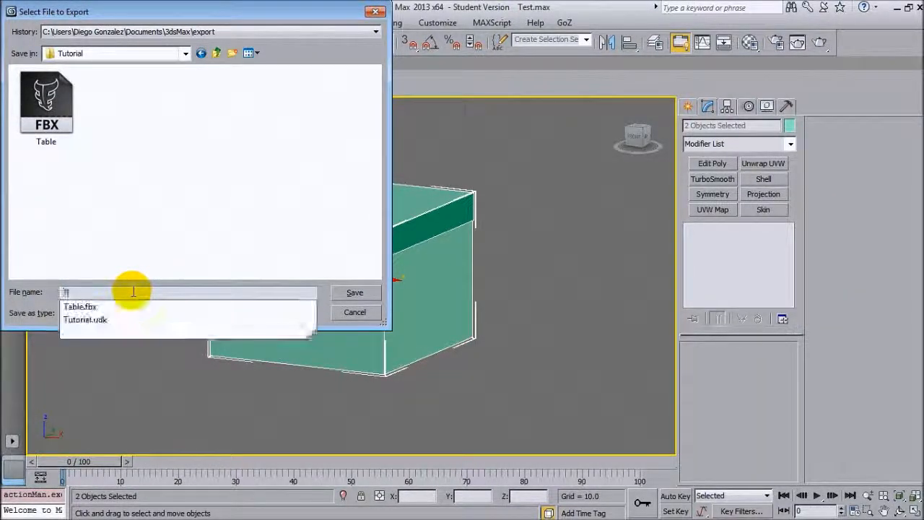
type("ab")
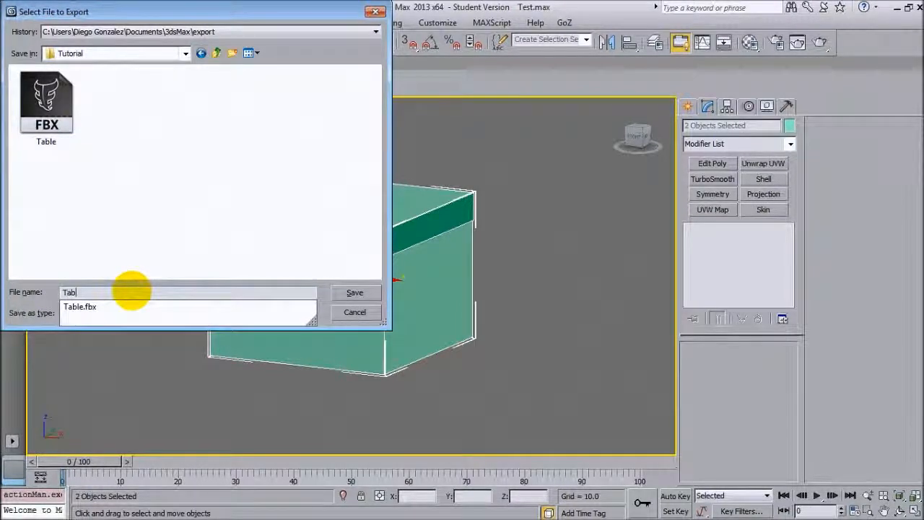
type("leUDK")
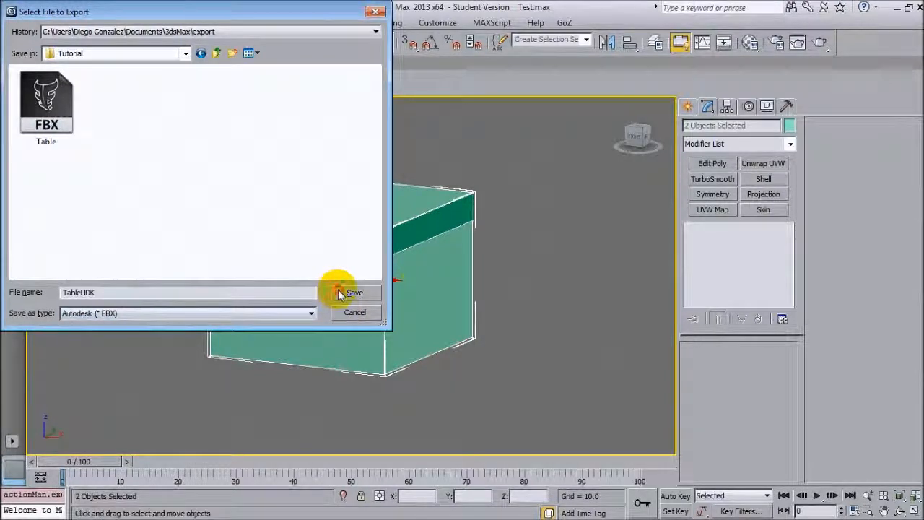
left_click(339, 293)
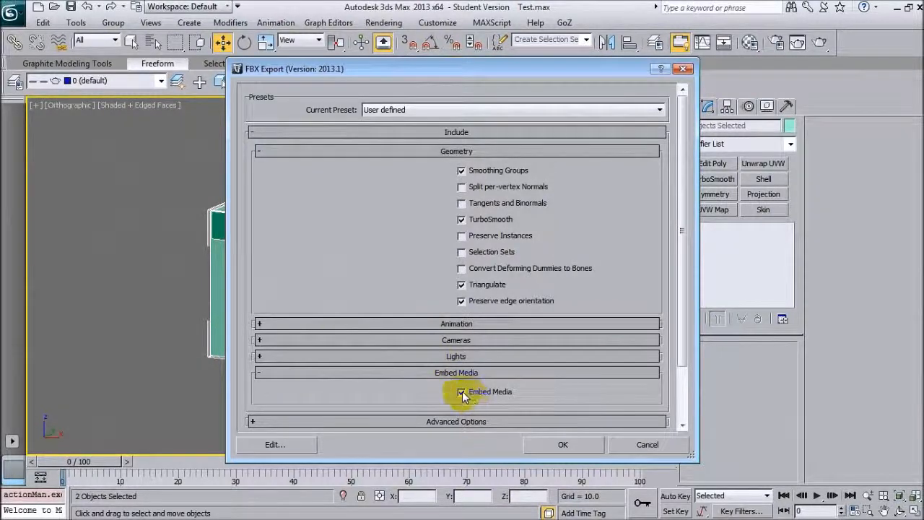
left_click(550, 444)
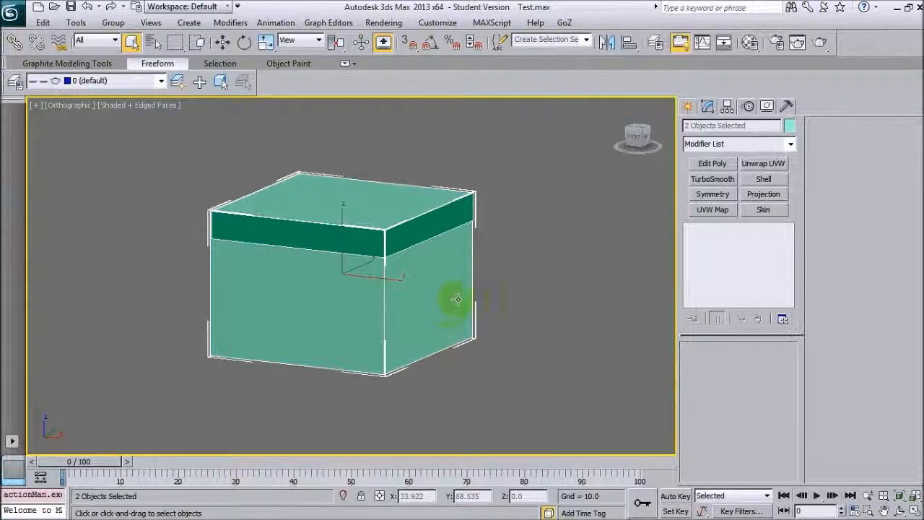
middle_click_drag(439, 299, 463, 301)
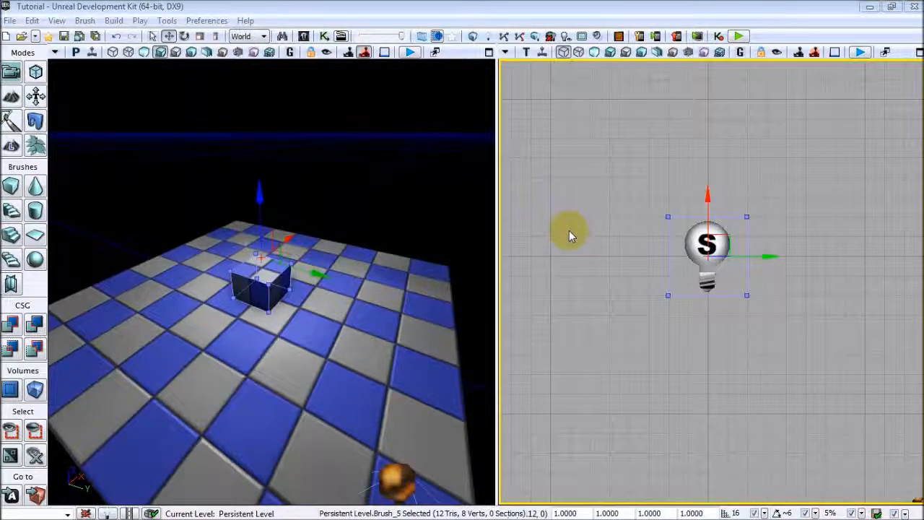
Switch to Unreal Development Kit and import the TableUDK FBX file as a static mesh into a package named TutTable.
left_click(304, 36)
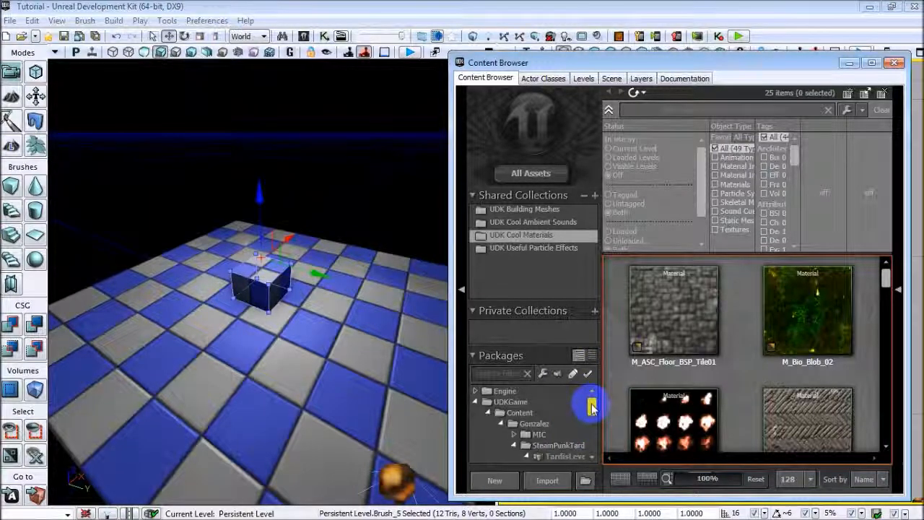
left_click(539, 483)
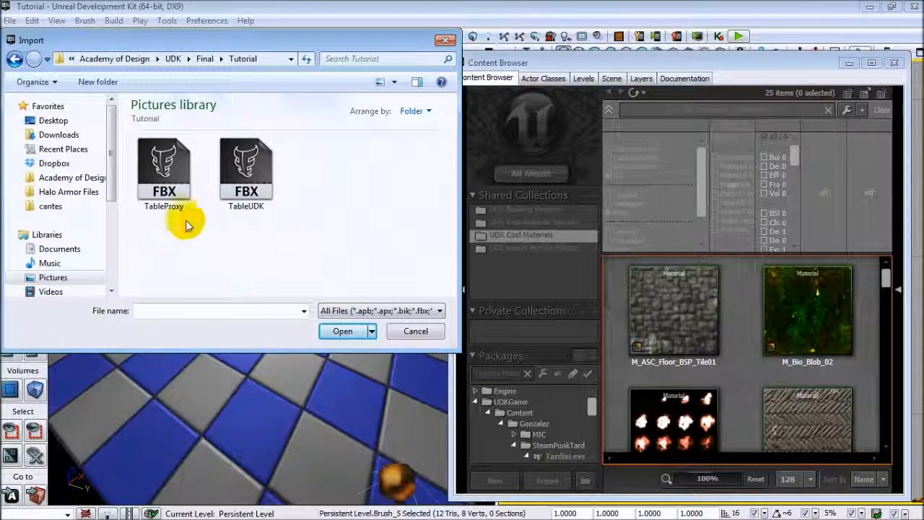
left_click(246, 175)
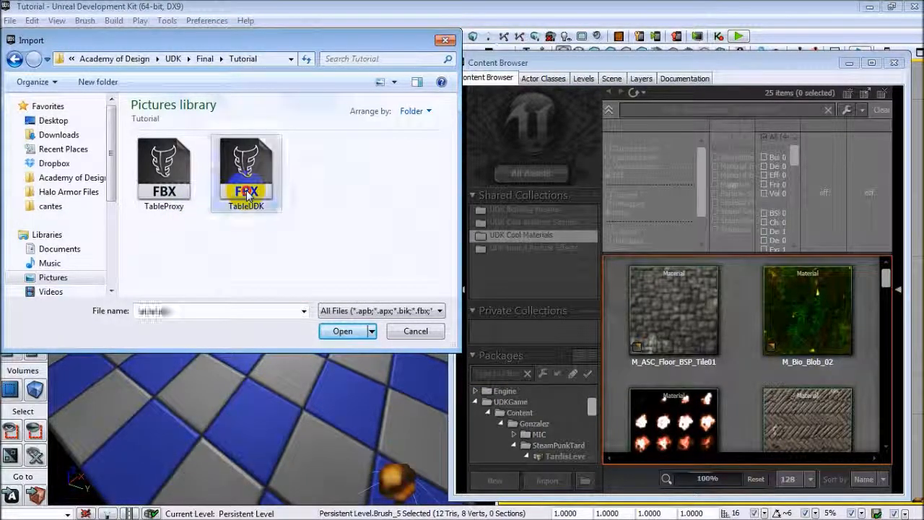
left_click(345, 331)
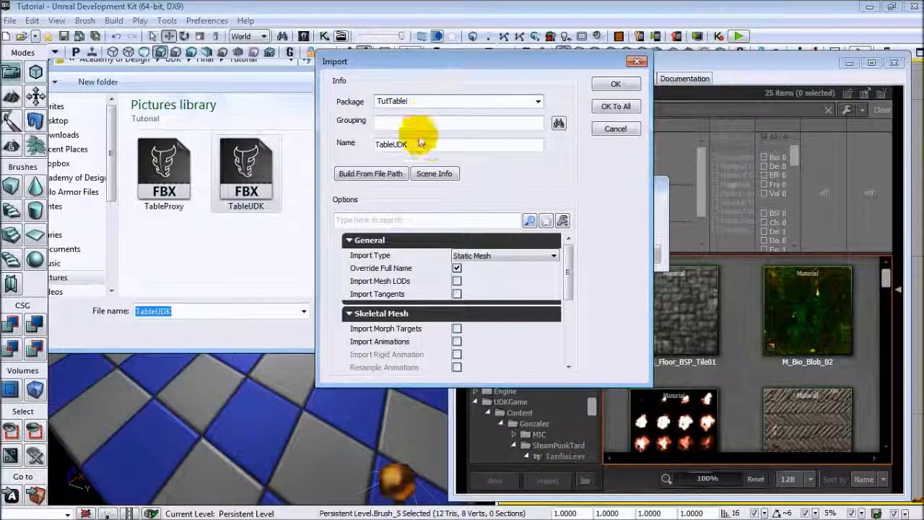
left_click(614, 84)
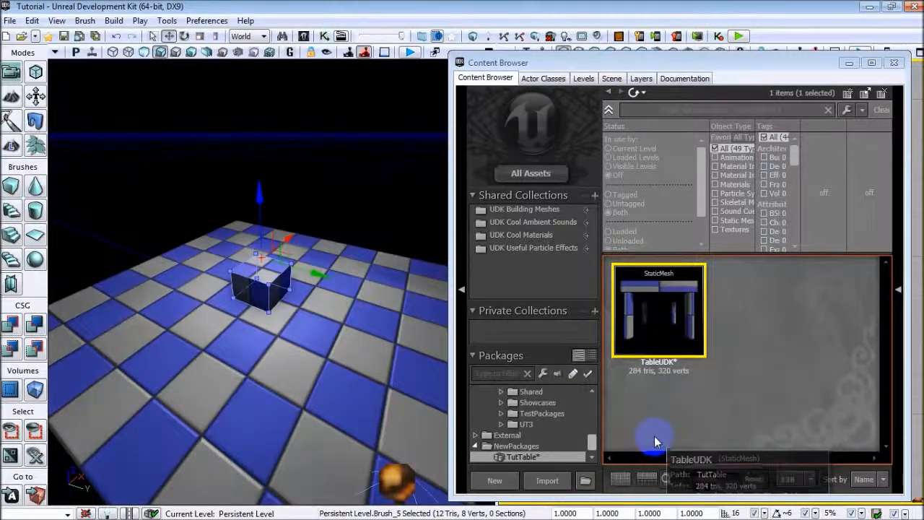
Place the TableUDK mesh in the level, close the Content Browser and move the mesh over the box brush.
mouse_move(655, 324)
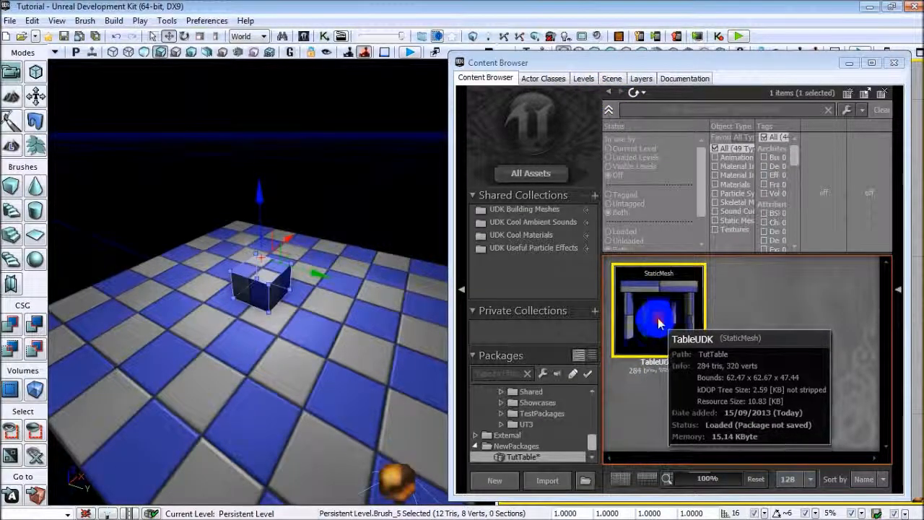
left_click_drag(658, 318, 273, 347)
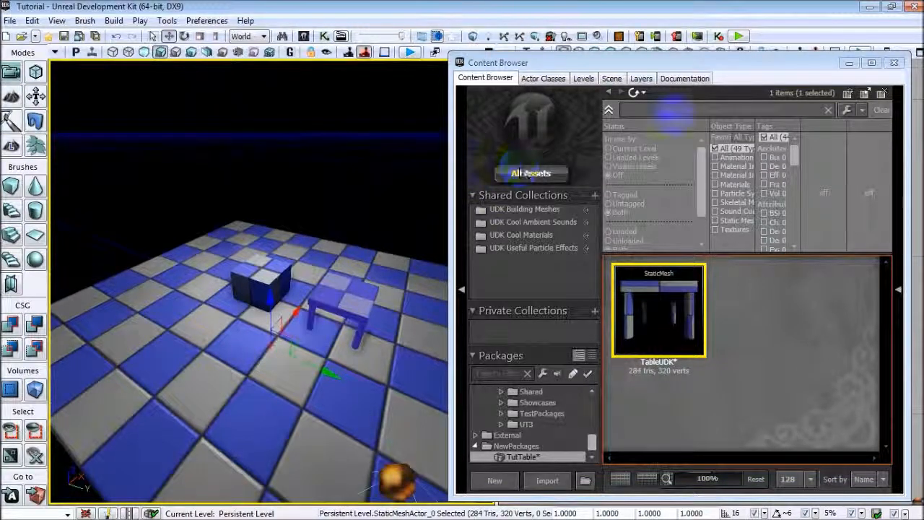
left_click(895, 64)
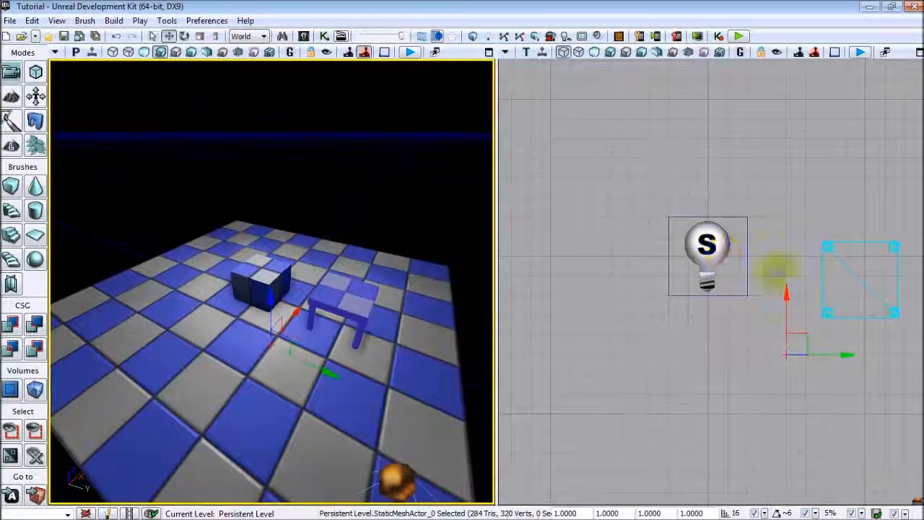
left_click_drag(654, 294, 495, 269)
right_click_drag(551, 272, 646, 285)
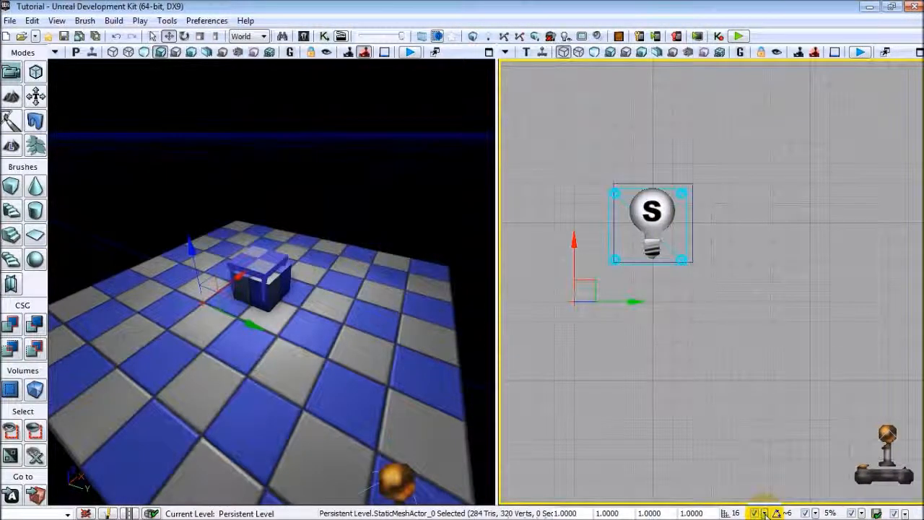
right_click_drag(719, 303, 749, 325)
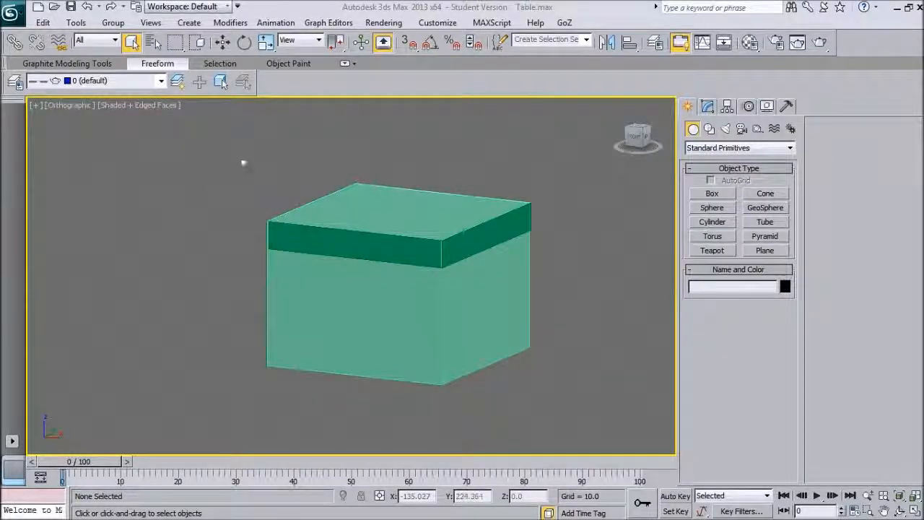
Switch back to 3ds Max and center the Table object's pivot on the object.
left_click(348, 237)
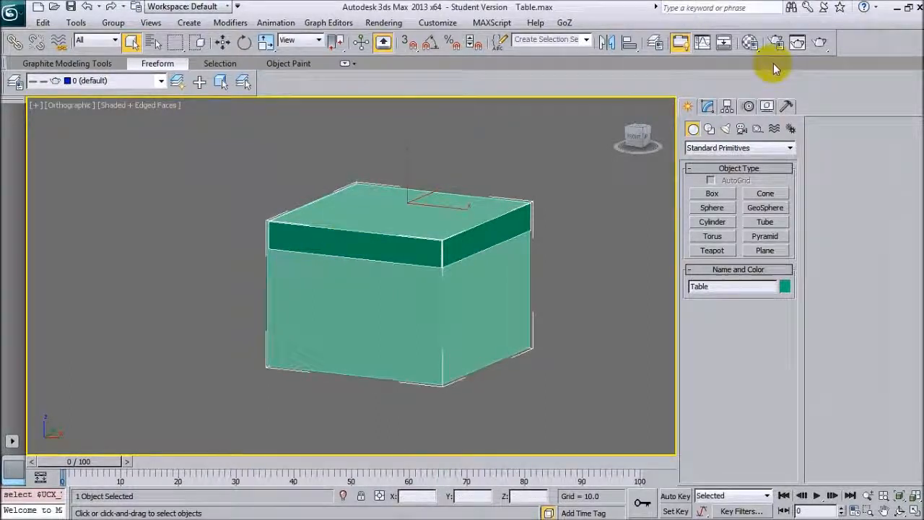
left_click(727, 106)
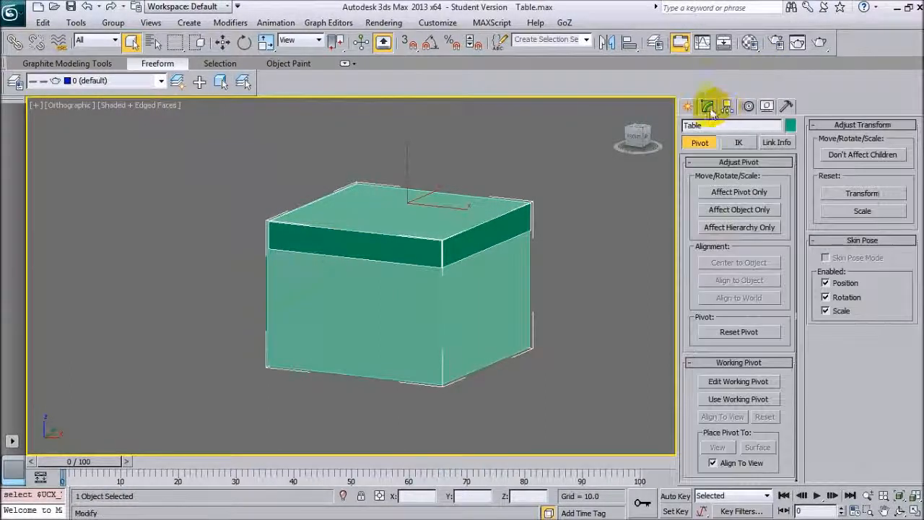
left_click(741, 193)
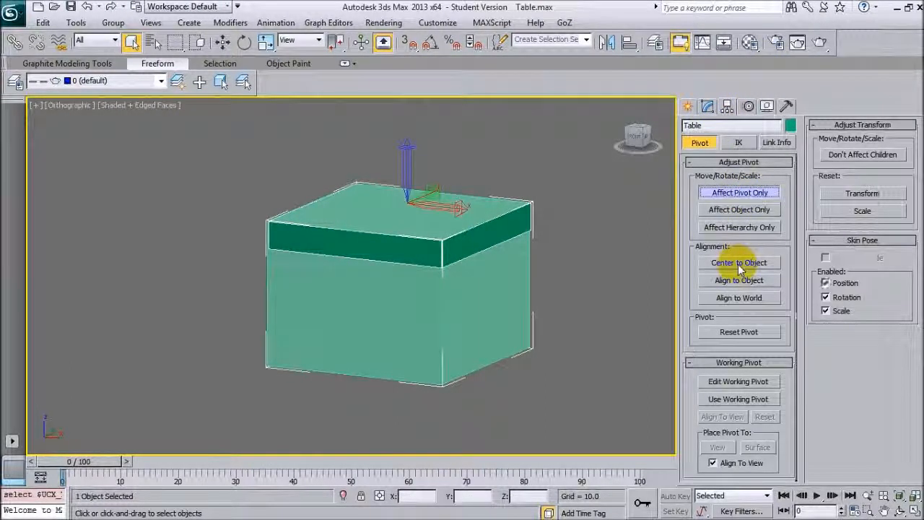
left_click(735, 263)
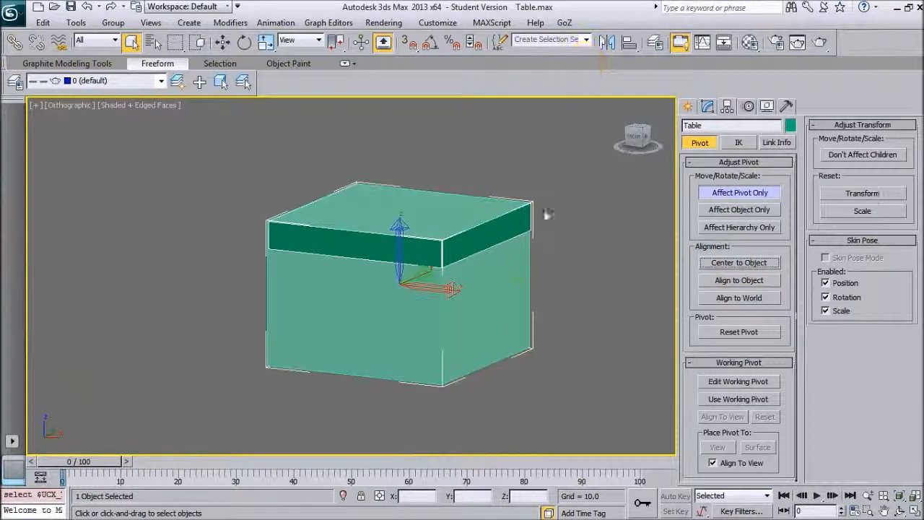
Align the Table's pivot point to the minimum of the UCX_Table box, in Z position only.
left_click(631, 42)
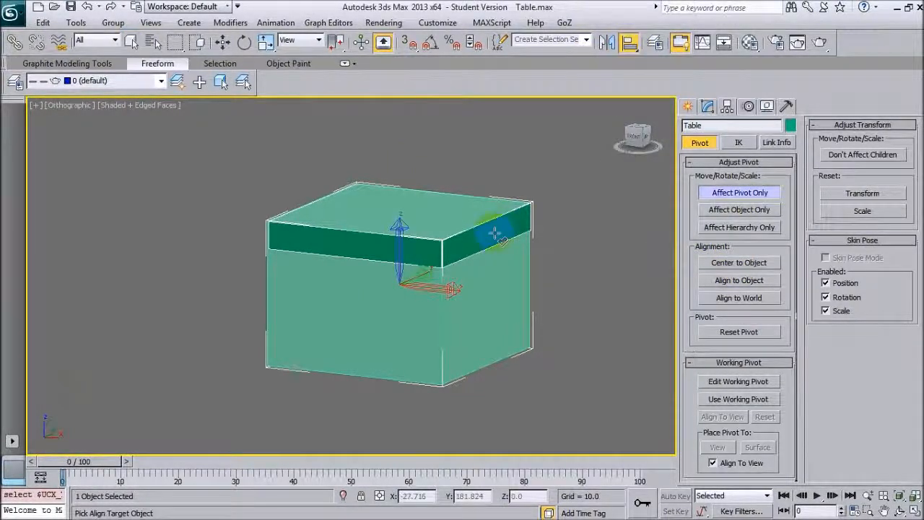
left_click(496, 237)
left_click(481, 209)
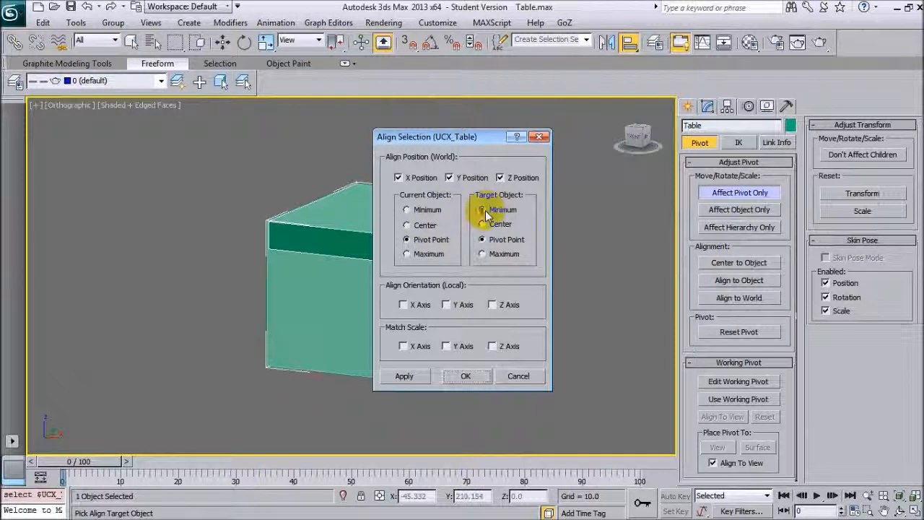
left_click(451, 178)
left_click(399, 177)
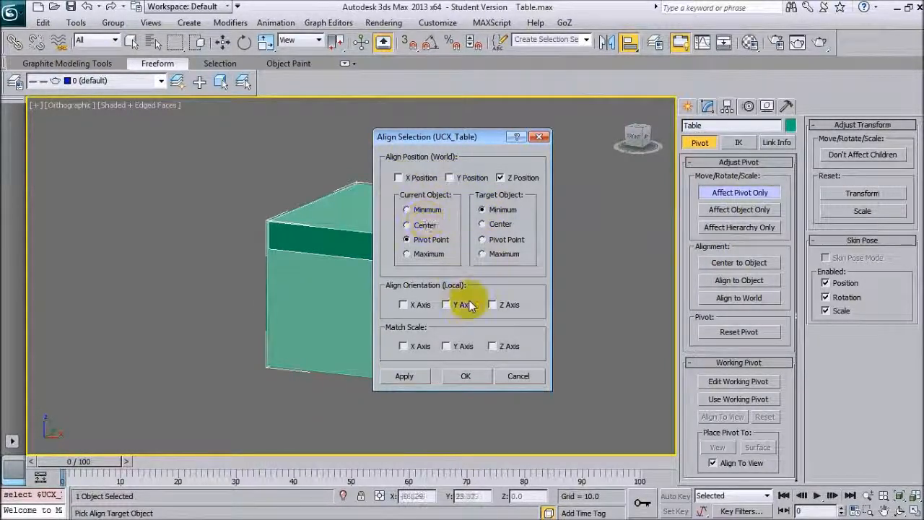
left_click(459, 378)
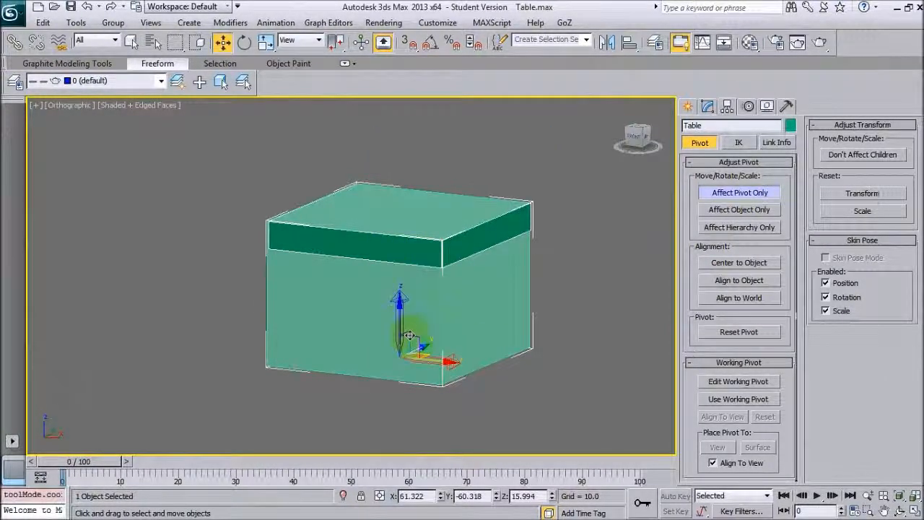
Align UCX_Table's pivot point to the minimum of the UCX_Table box in Z position only, and stop editing the pivot.
middle_click_drag(479, 310, 642, 219, "alt")
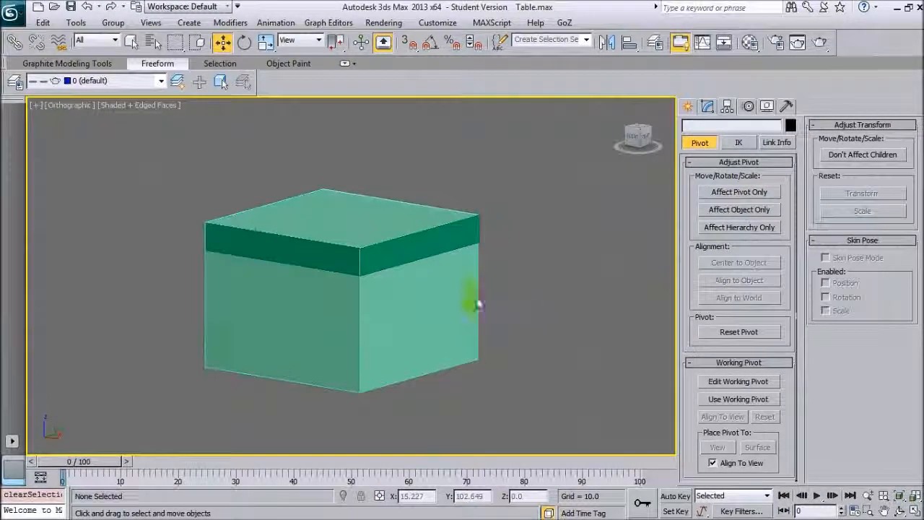
left_click(468, 298)
left_click(722, 192)
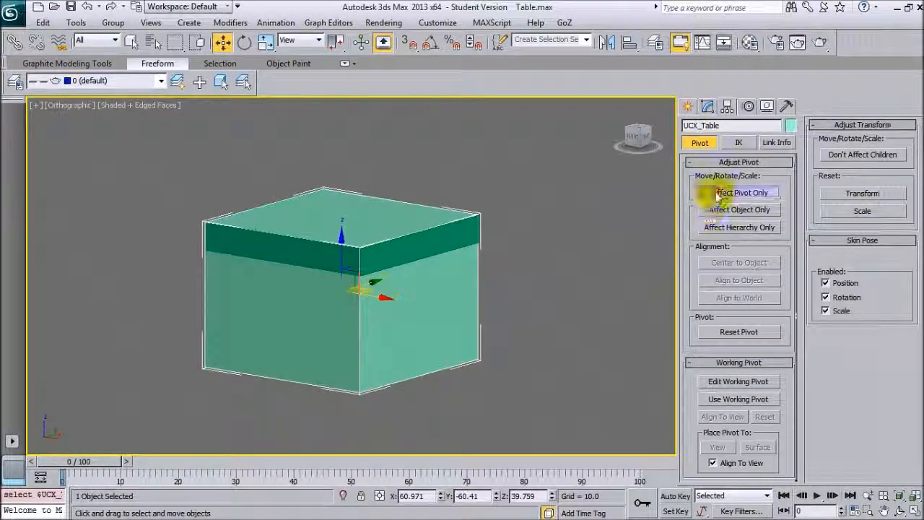
left_click(634, 43)
left_click(433, 324)
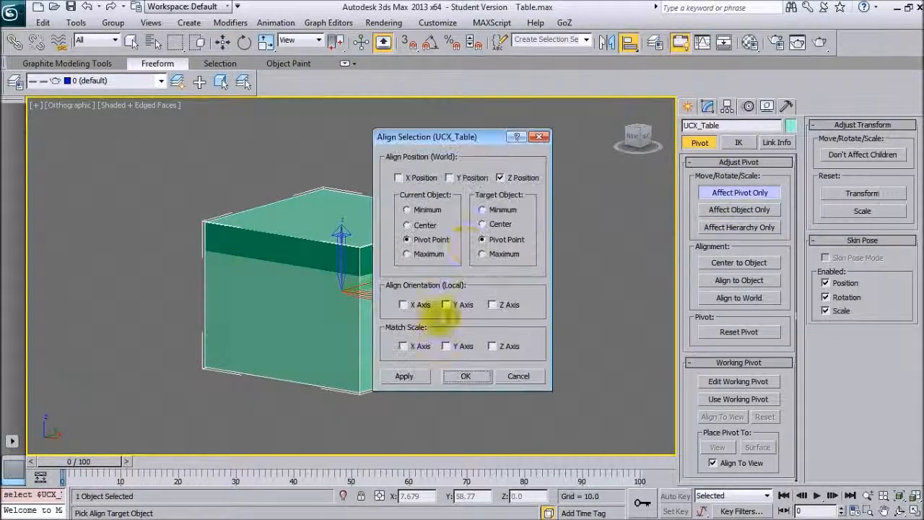
left_click(491, 208)
left_click(471, 374)
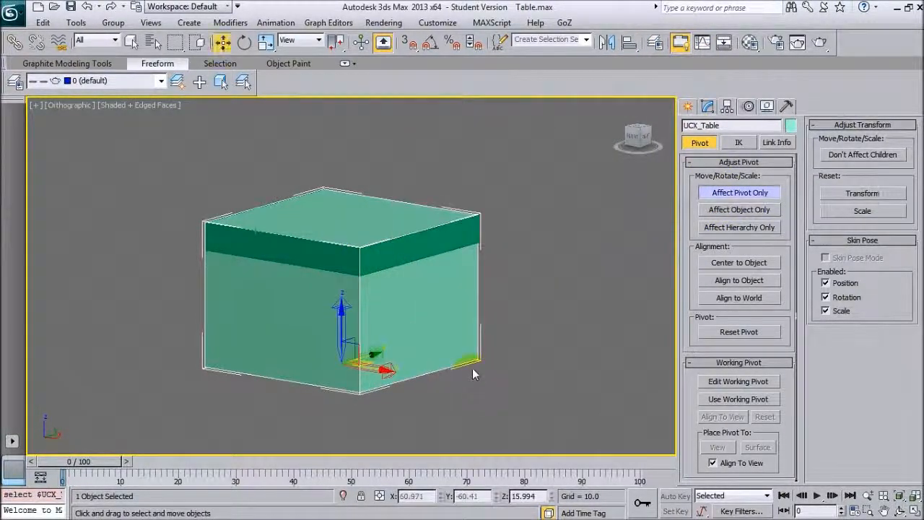
middle_click_drag(473, 311, 536, 316)
left_click(734, 194)
Reset the UCX_Table box's X, Y and Z position to 0.
middle_click_drag(441, 308, 412, 266)
left_click(412, 266)
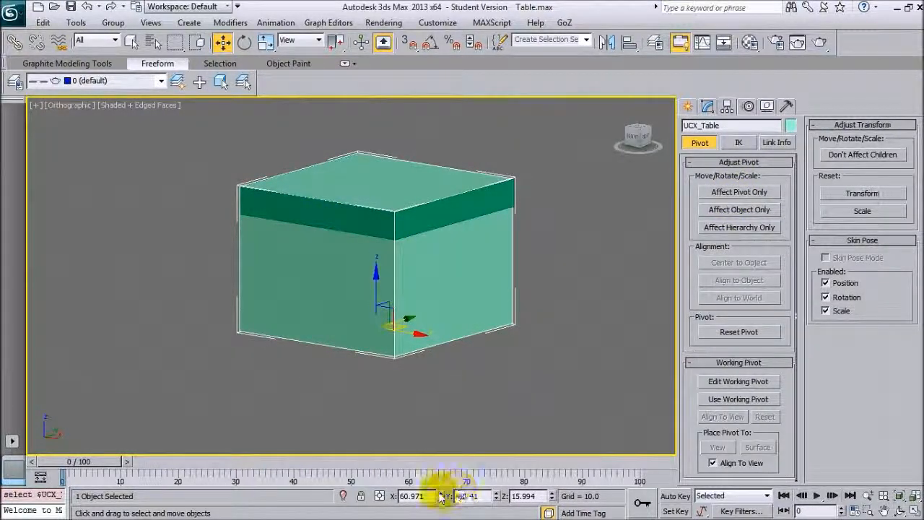
right_click(440, 496)
right_click(496, 496)
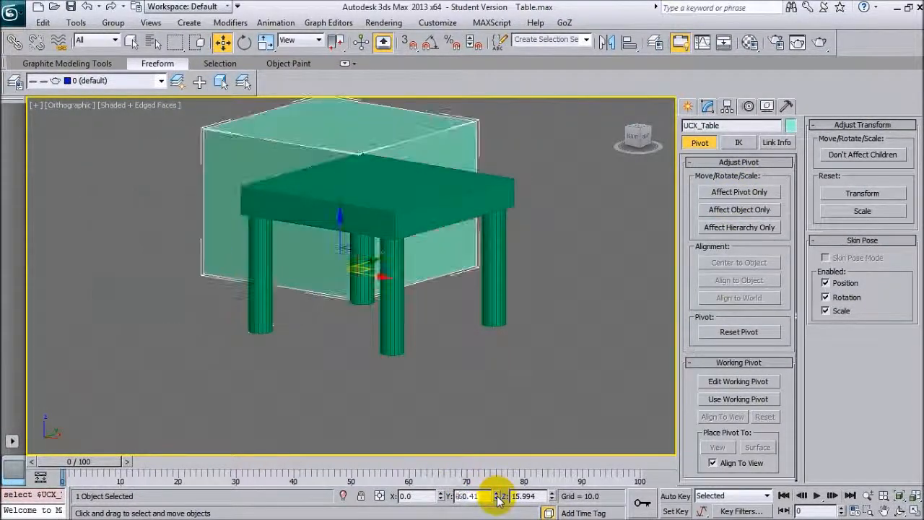
right_click(553, 496)
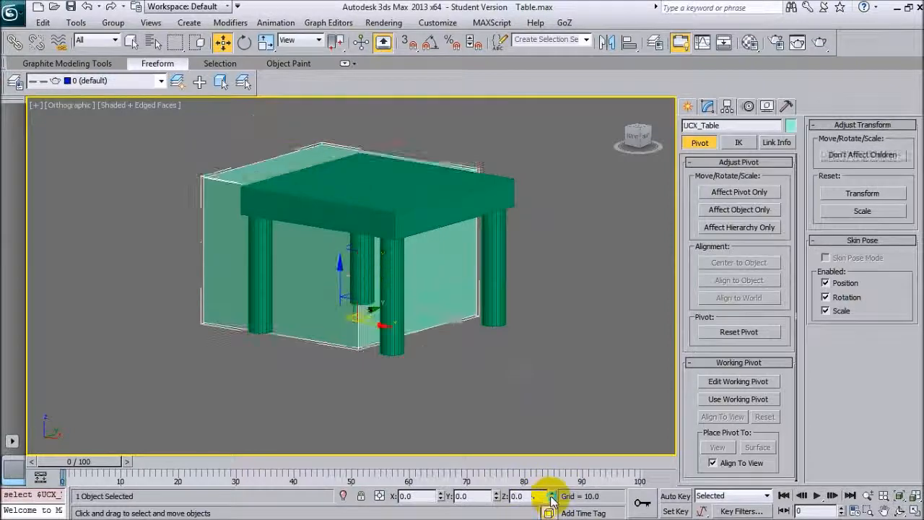
Reset the Table object's X, Y and Z position to 0 so it sits inside the collision box.
left_click(410, 210)
right_click(440, 496)
right_click(496, 496)
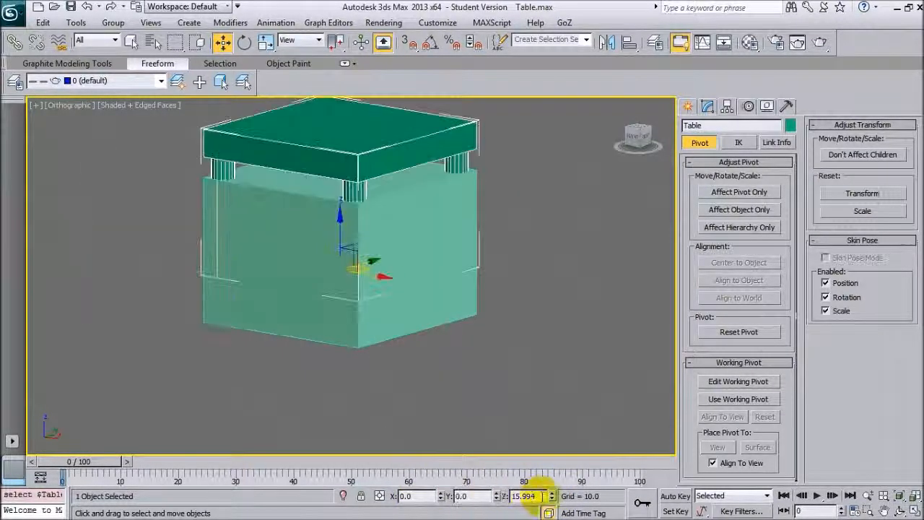
right_click(552, 496)
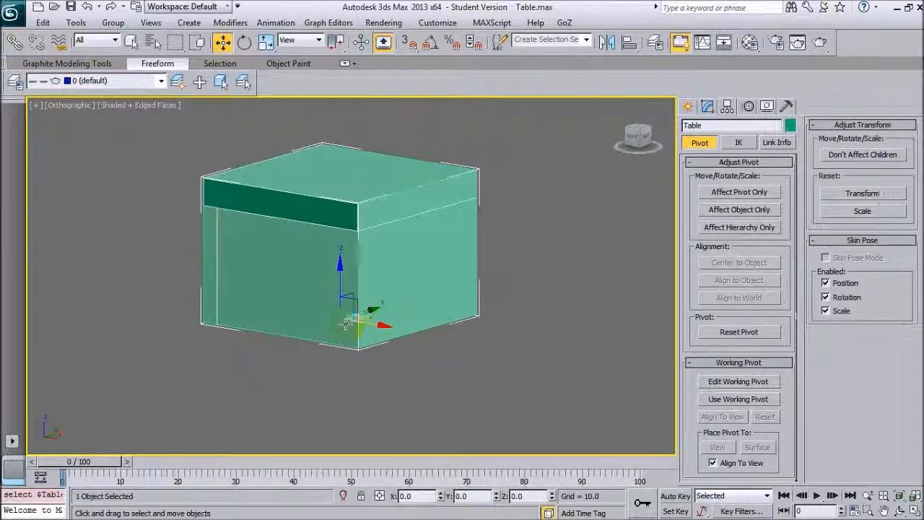
middle_click_drag(343, 319, 345, 341, "alt")
Move the Table and UCX_Table together along the X axis, about 117 units from the origin.
left_click_drag(415, 378, 295, 256)
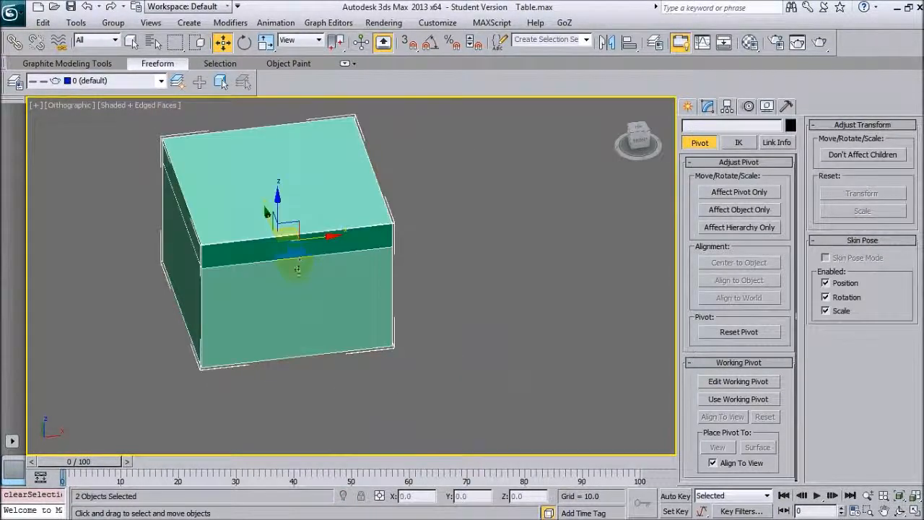
scroll(310, 264, "down", 4)
left_click_drag(501, 241, 540, 236)
left_click(513, 338)
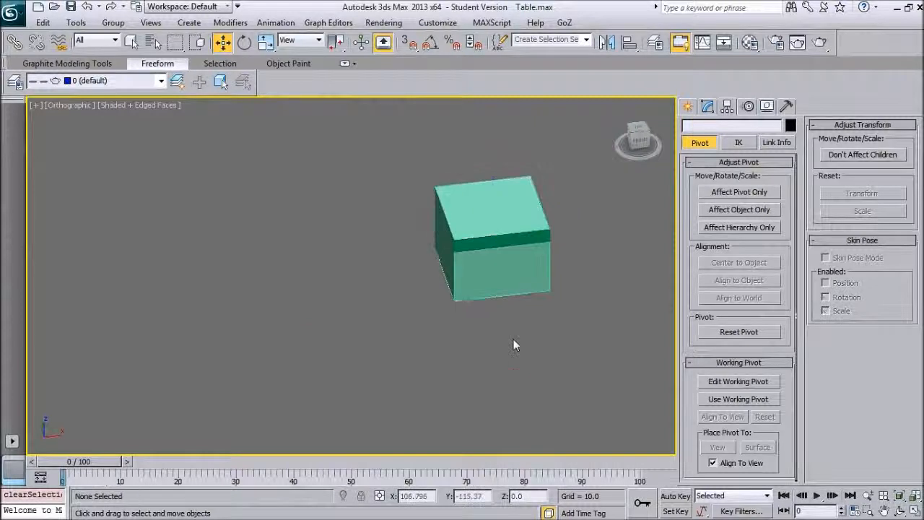
Return UCX_Table and Table to the origin by resetting each object's X position to 0.
left_click(500, 263)
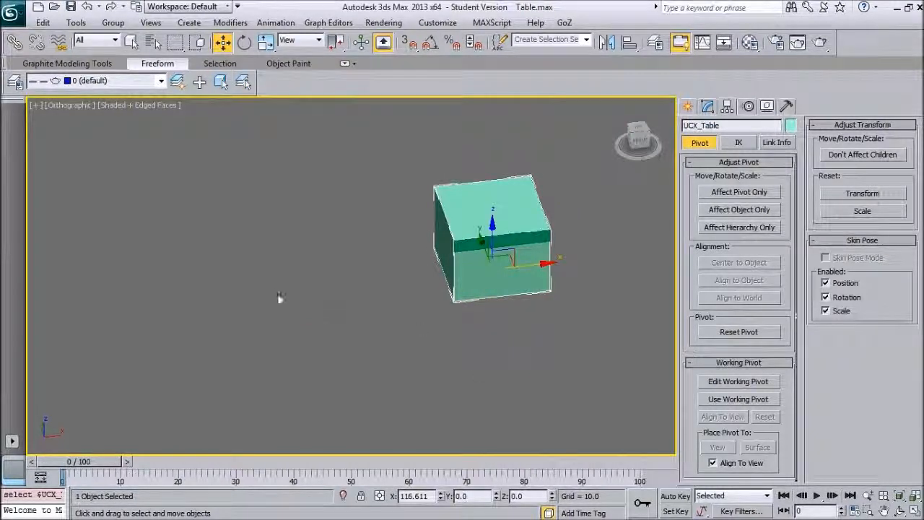
left_click_drag(420, 202, 477, 253)
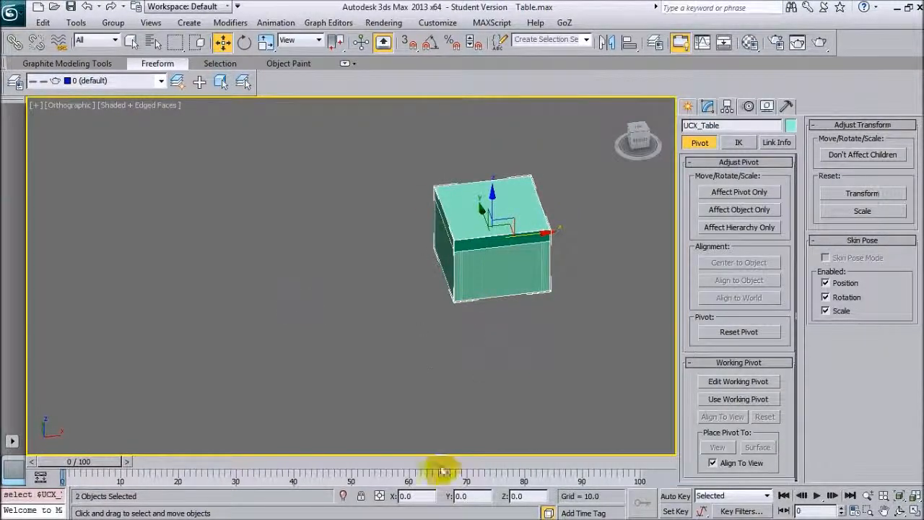
left_click(486, 348)
left_click(488, 260)
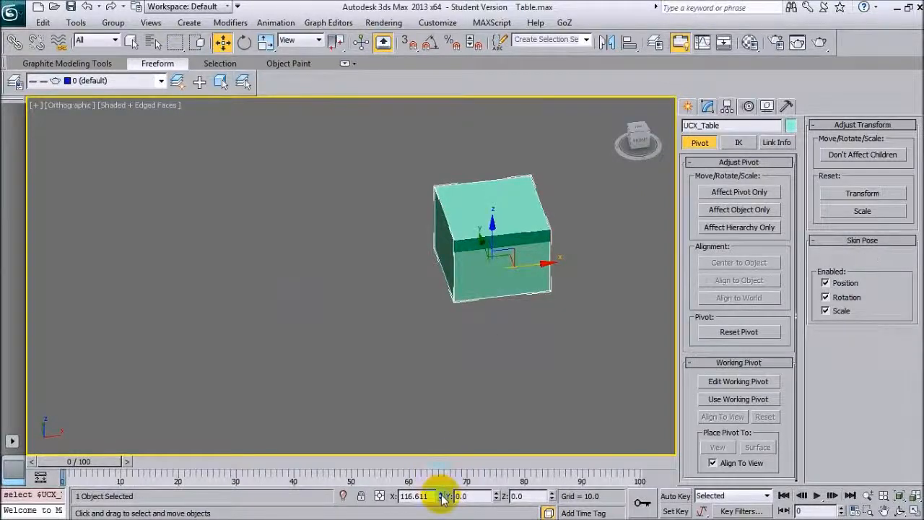
right_click(441, 496)
left_click(496, 223)
right_click(439, 496)
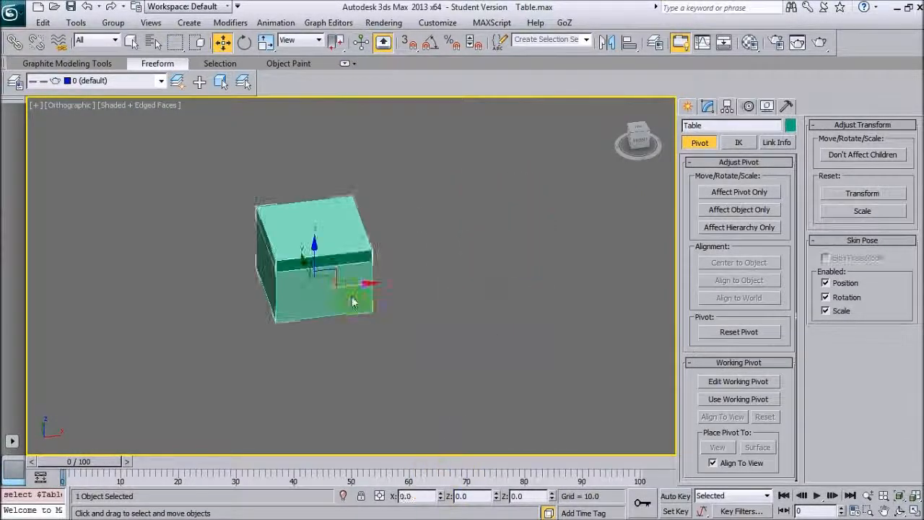
Select both objects and export them as the FBX file TableUDK, replacing the existing file.
middle_click_drag(385, 302, 341, 304)
scroll(426, 304, "up", 3)
key("ctrl+a")
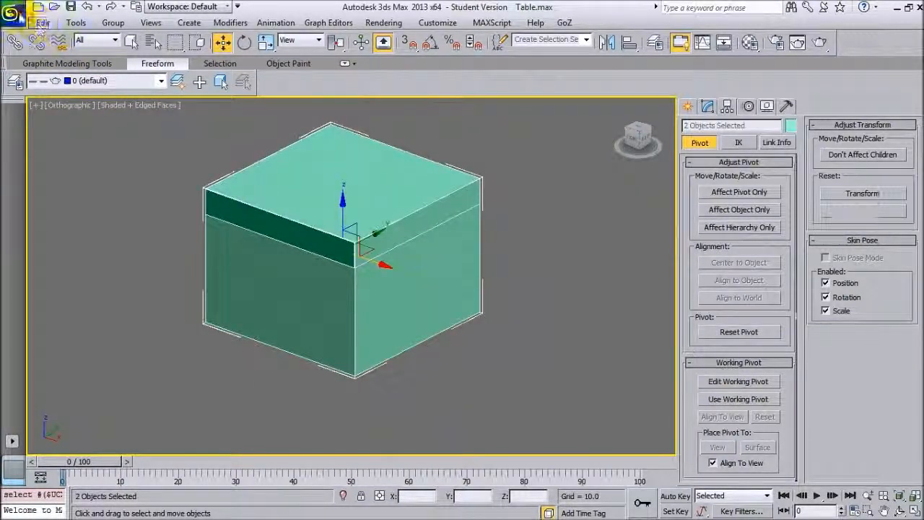
left_click(10, 12)
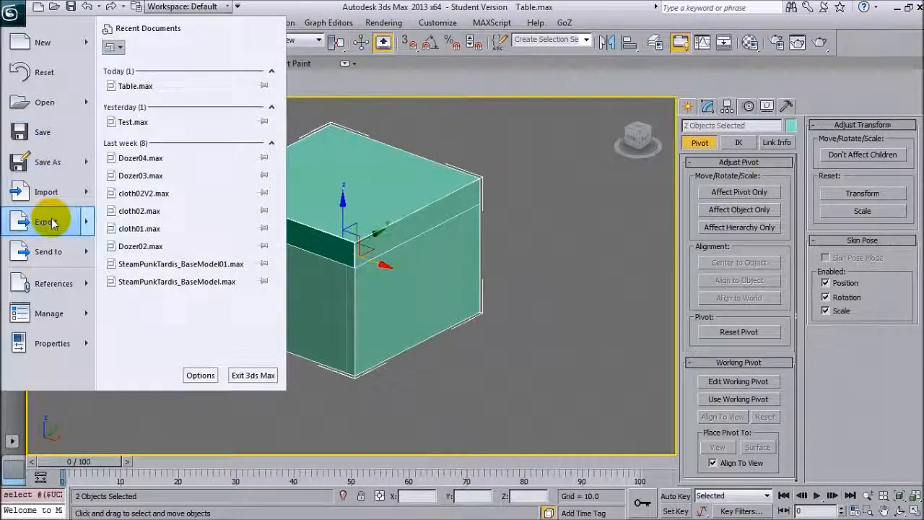
left_click(49, 218)
left_click(127, 108)
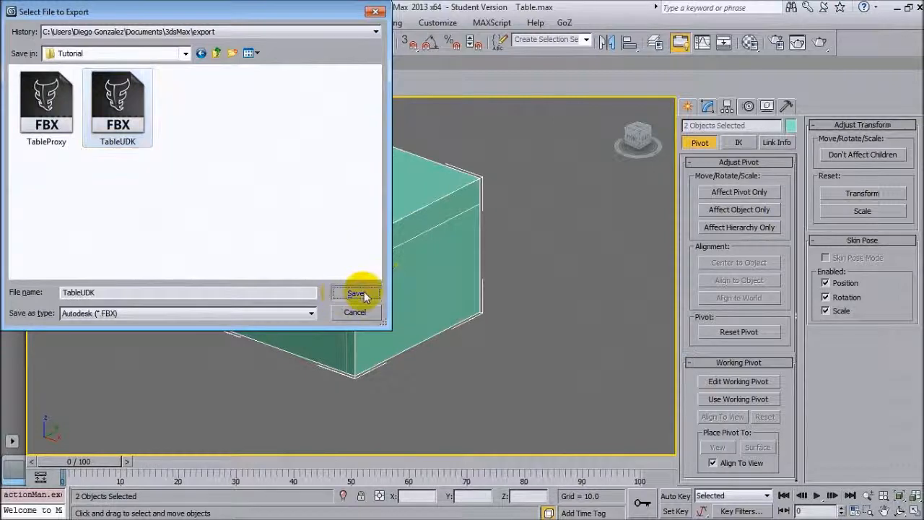
left_click(353, 293)
left_click(479, 316)
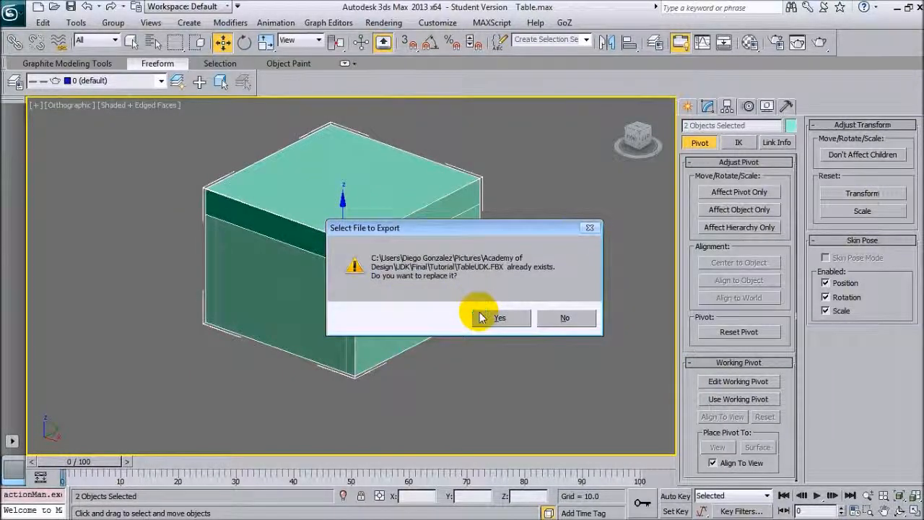
left_click(550, 444)
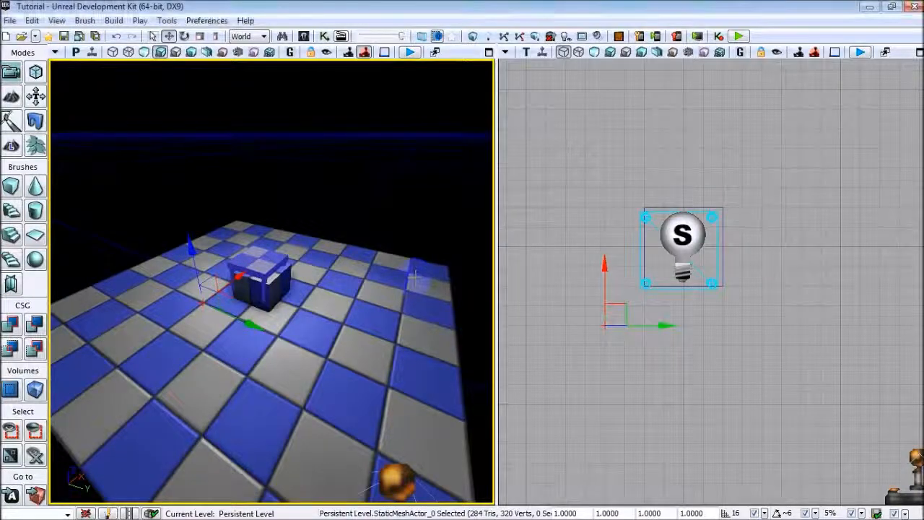
Switch to Unreal Development Kit, reimport the TableUDK static mesh with its collision data overwritten, and close the Content Browser.
left_click(409, 222)
left_click_drag(424, 237, 418, 230)
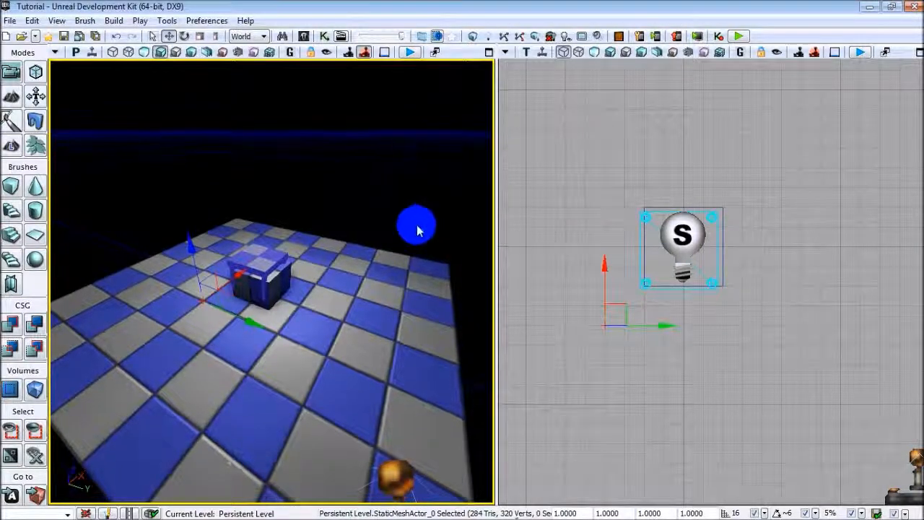
mouse_move(416, 224)
right_mouse_down()
mouse_move(450, 239)
mouse_move(412, 241)
mouse_move(401, 223)
right_mouse_up()
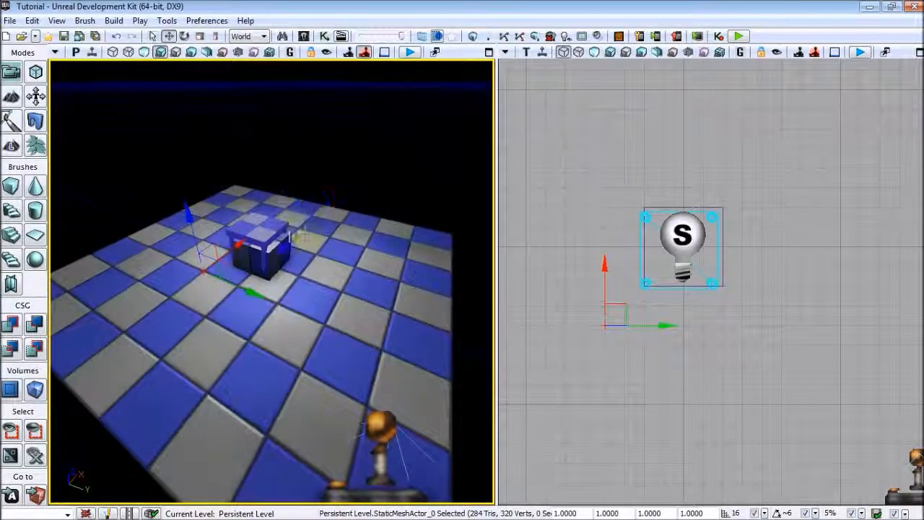
left_click(304, 35)
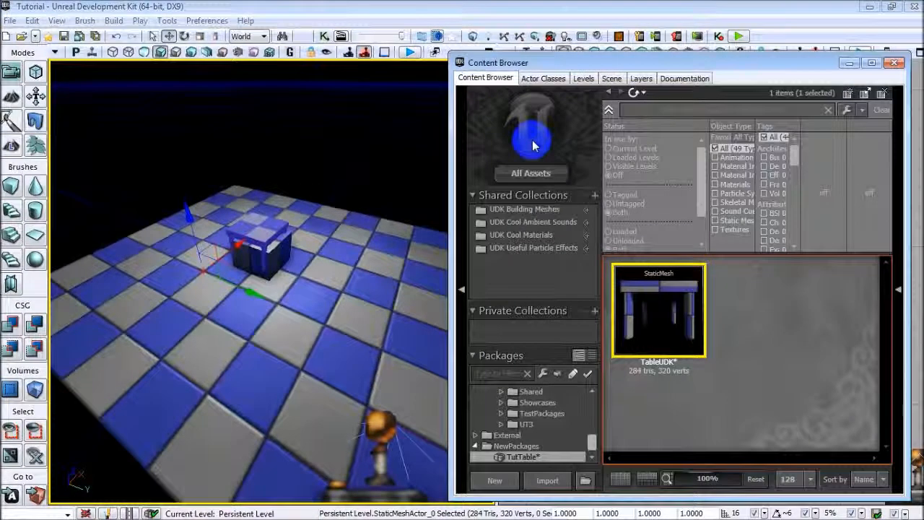
left_click(666, 319)
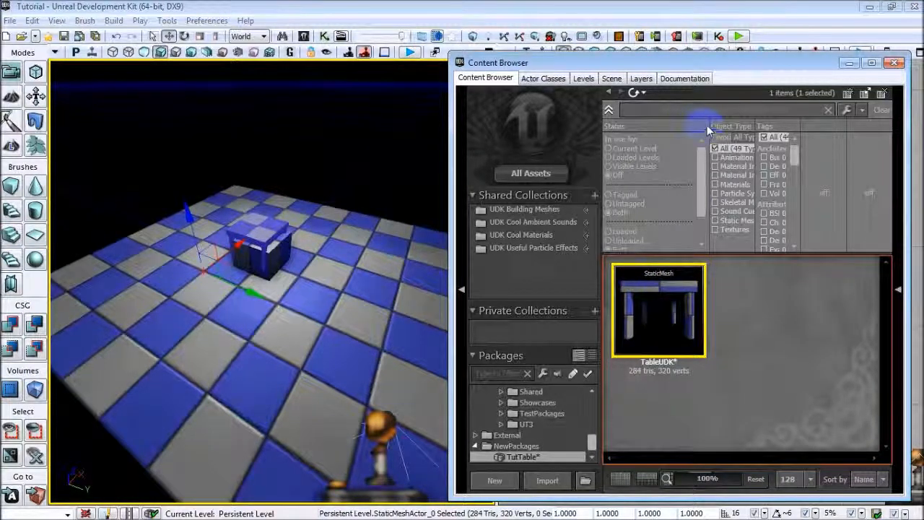
left_click(717, 37)
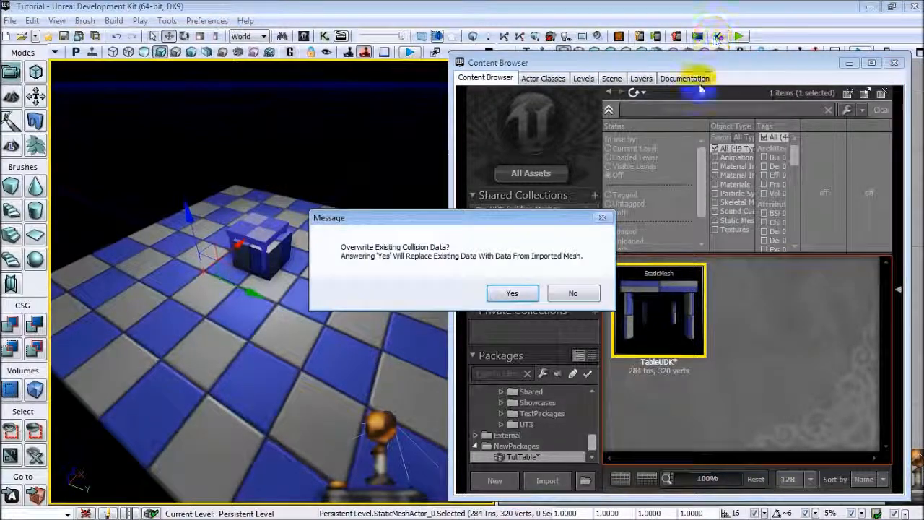
left_click(512, 294)
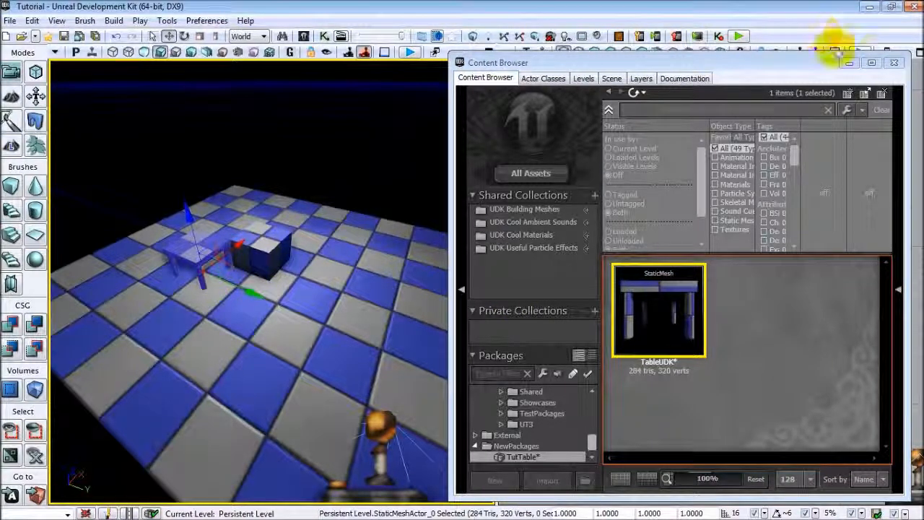
left_click(893, 63)
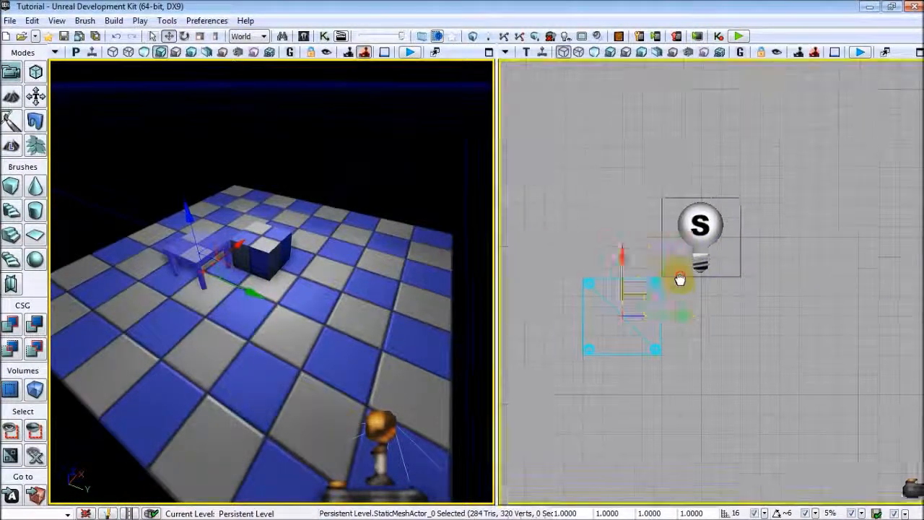
Move the TableUDK mesh onto the box brush and check how their corners line up.
left_click_drag(623, 310, 704, 242)
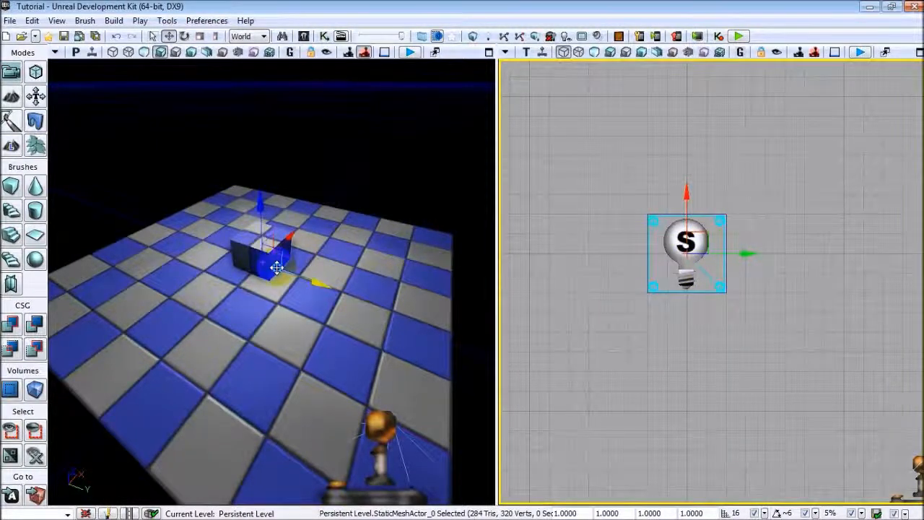
right_click_drag(276, 267, 265, 224)
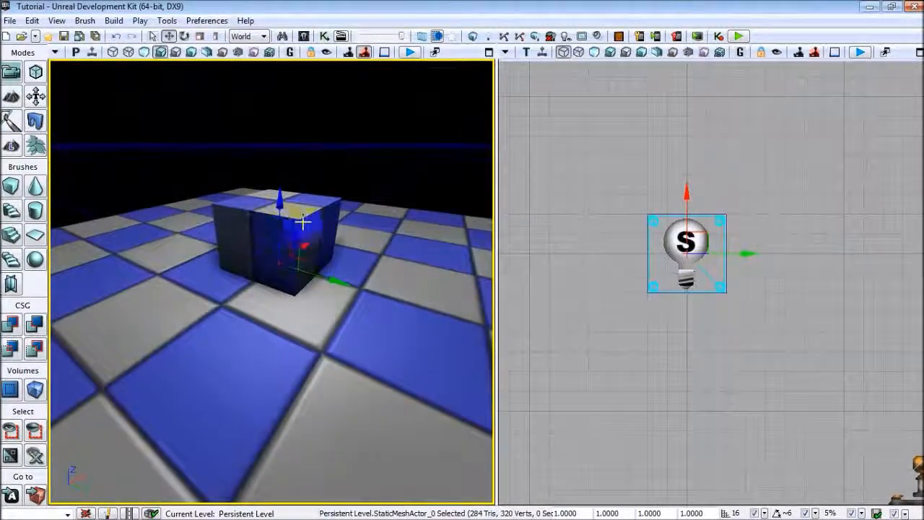
scroll(656, 215, "up", 4)
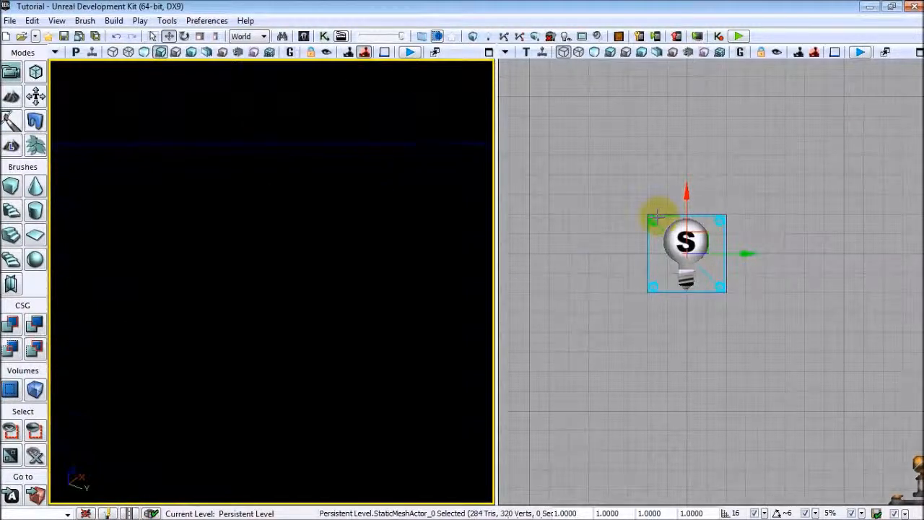
scroll(657, 217, "down", 3)
left_click(657, 218)
scroll(635, 208, "up", 5)
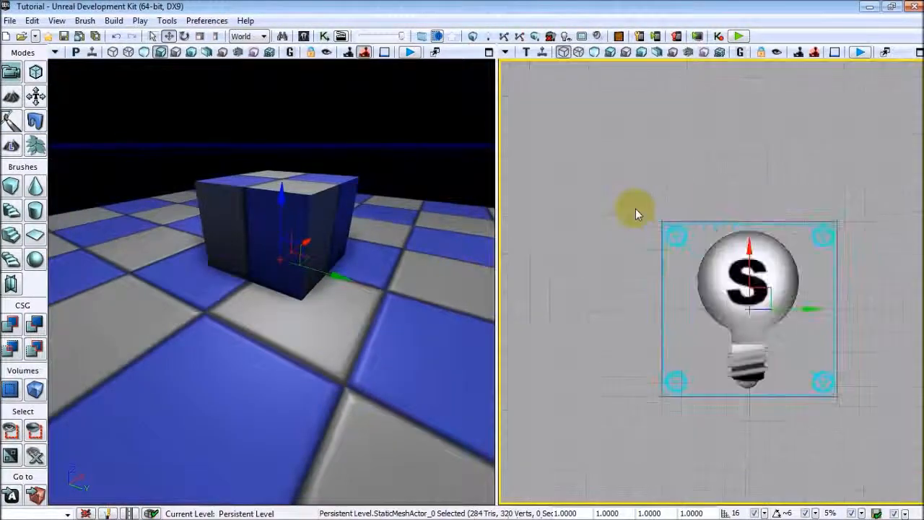
left_click(674, 228)
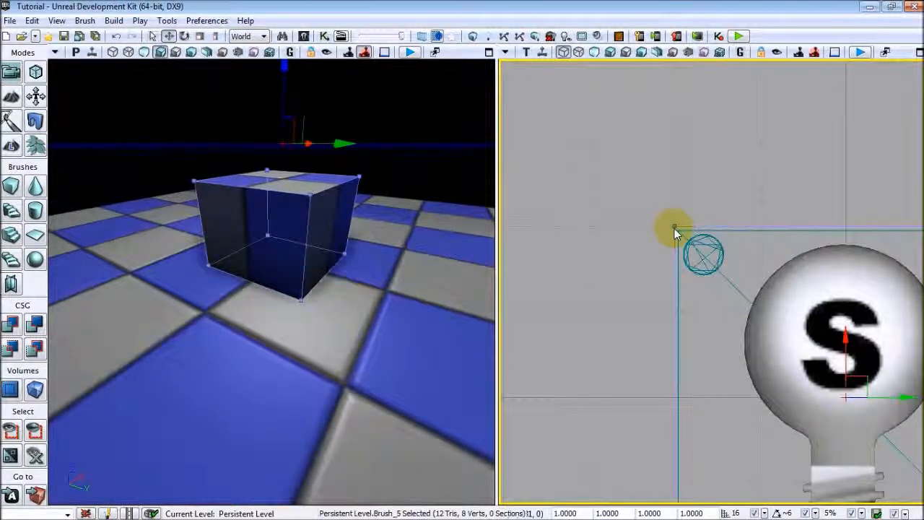
left_click(647, 236)
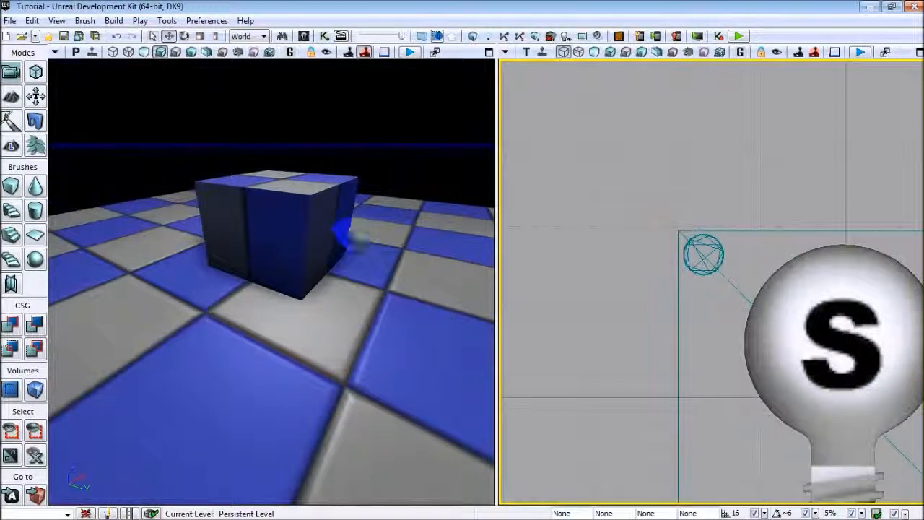
Build the level with the repositioned table mesh, including its lighting.
right_click_drag(352, 235, 355, 242)
key("s")
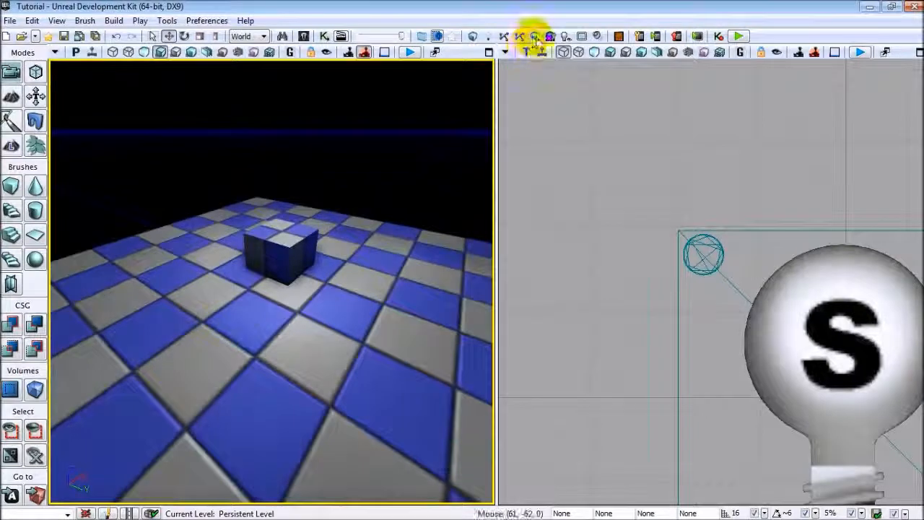
left_click(537, 38)
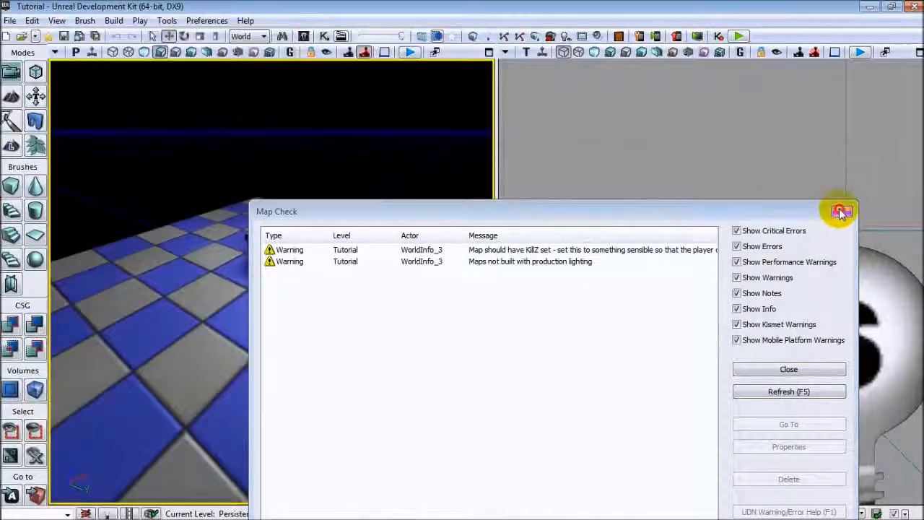
Dismiss the map check, play-test the level in the editor preview and walk against the table to test its side collision.
left_click(841, 211)
left_click(735, 36)
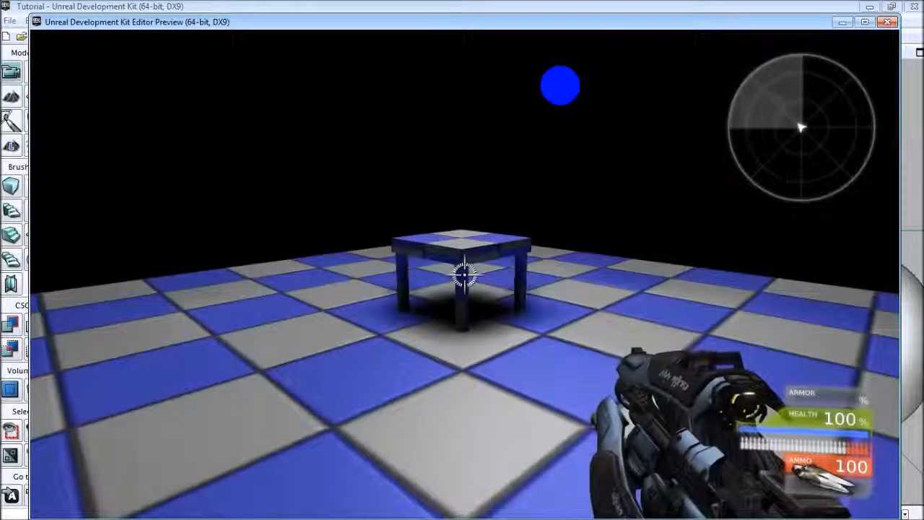
key("w")
key("a")
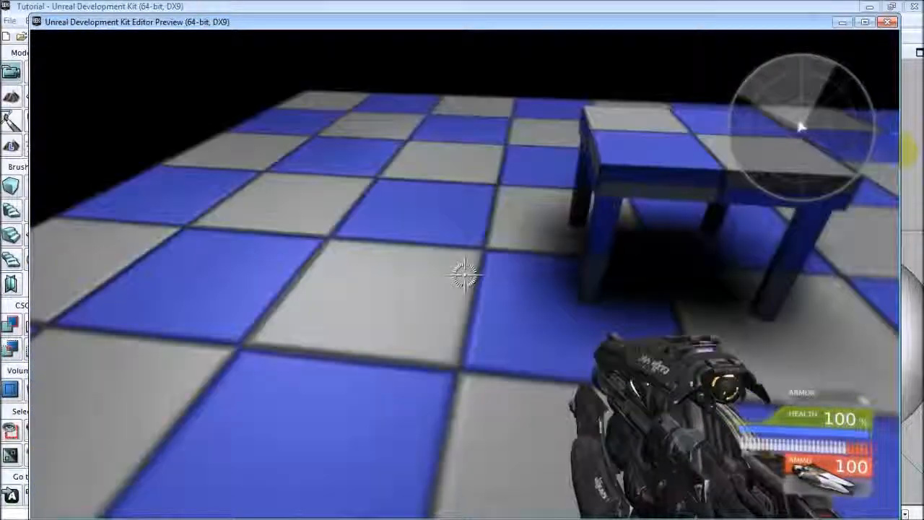
key("w")
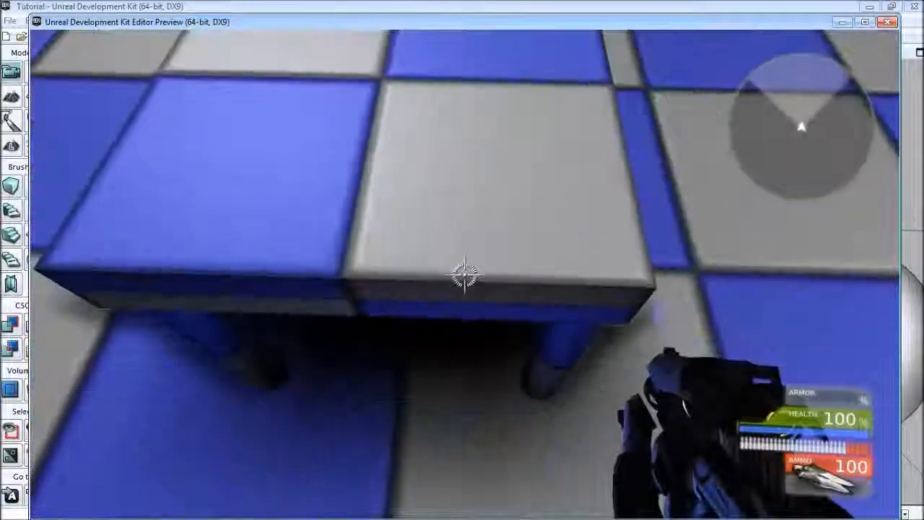
key("s")
key("w")
key("s")
key("w")
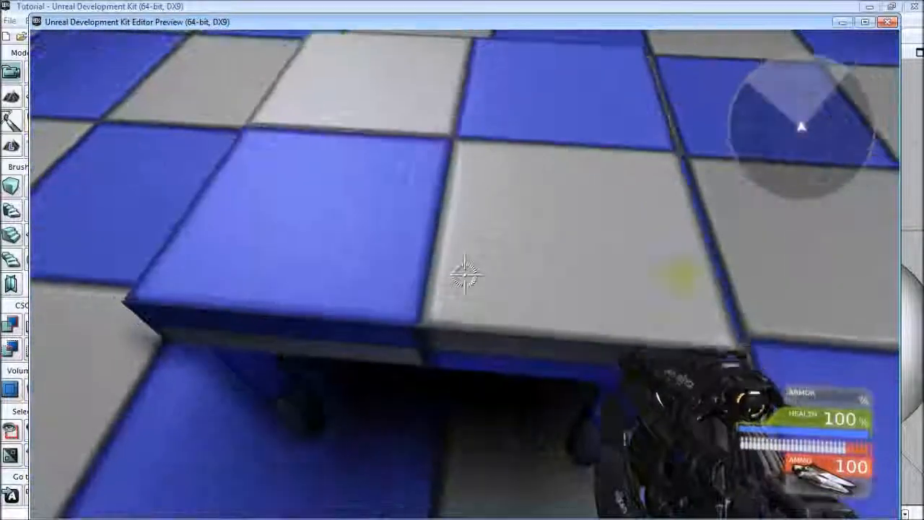
Jump onto the tabletop and fire the weapon at the table's top and around its legs to test the collision.
key("space")
key("w")
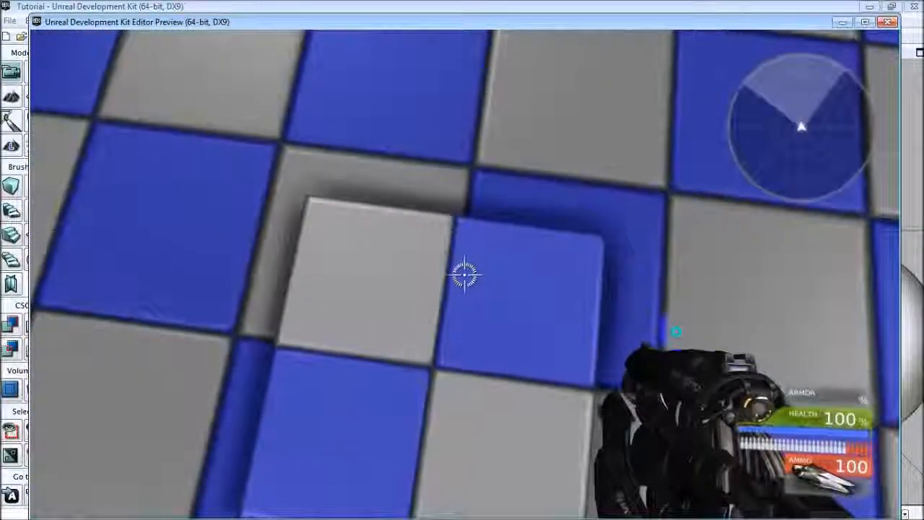
right_click(465, 275)
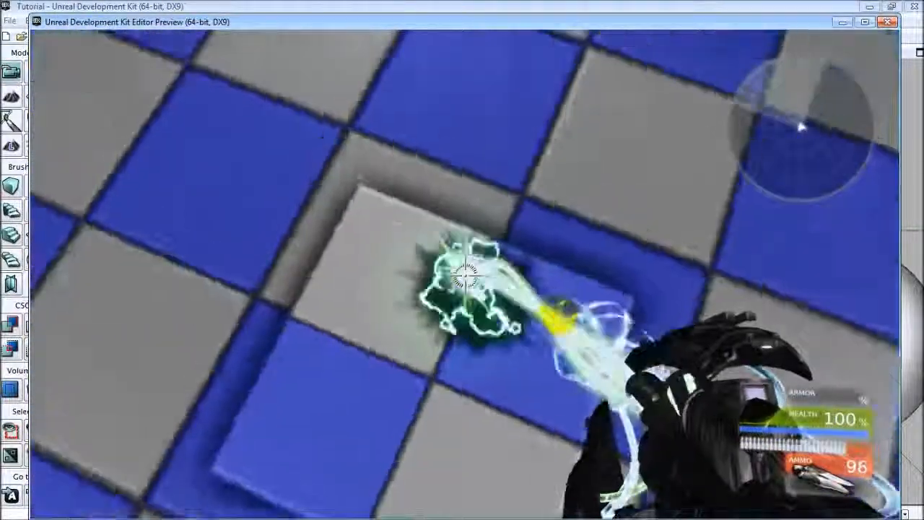
key("s")
right_click(465, 275)
key("w")
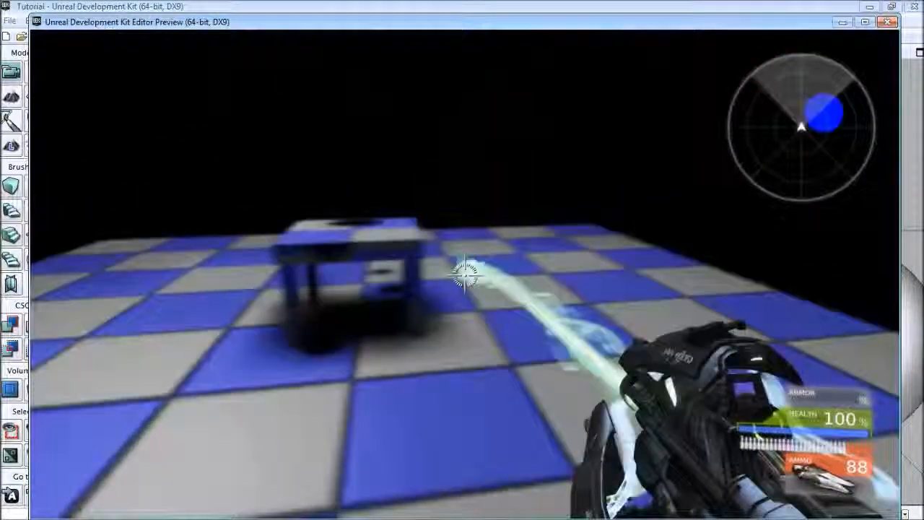
key("w")
right_click(465, 275)
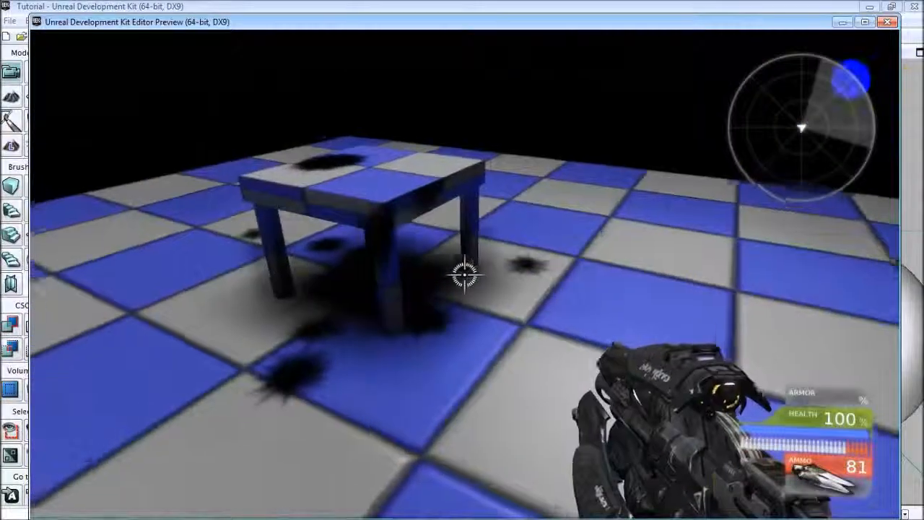